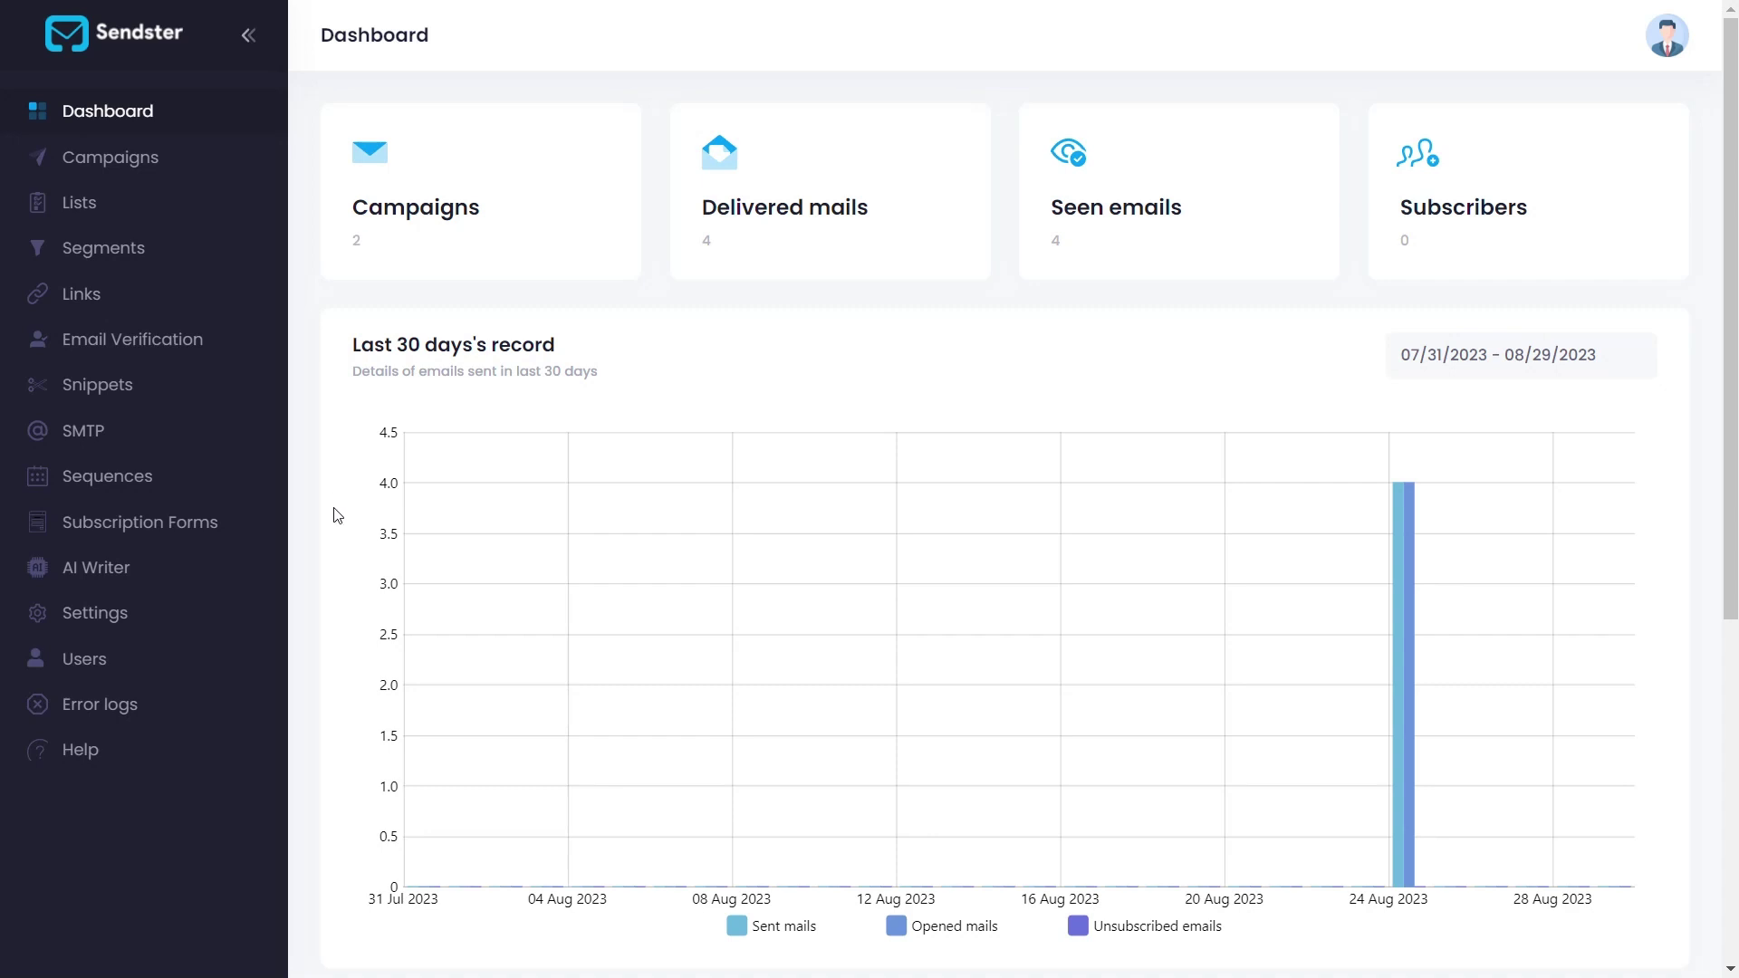
Open the application settings and copy the script-based CRON command for scheduled and sequence emails
{"action": "left_click", "coordinate": [91, 622]}
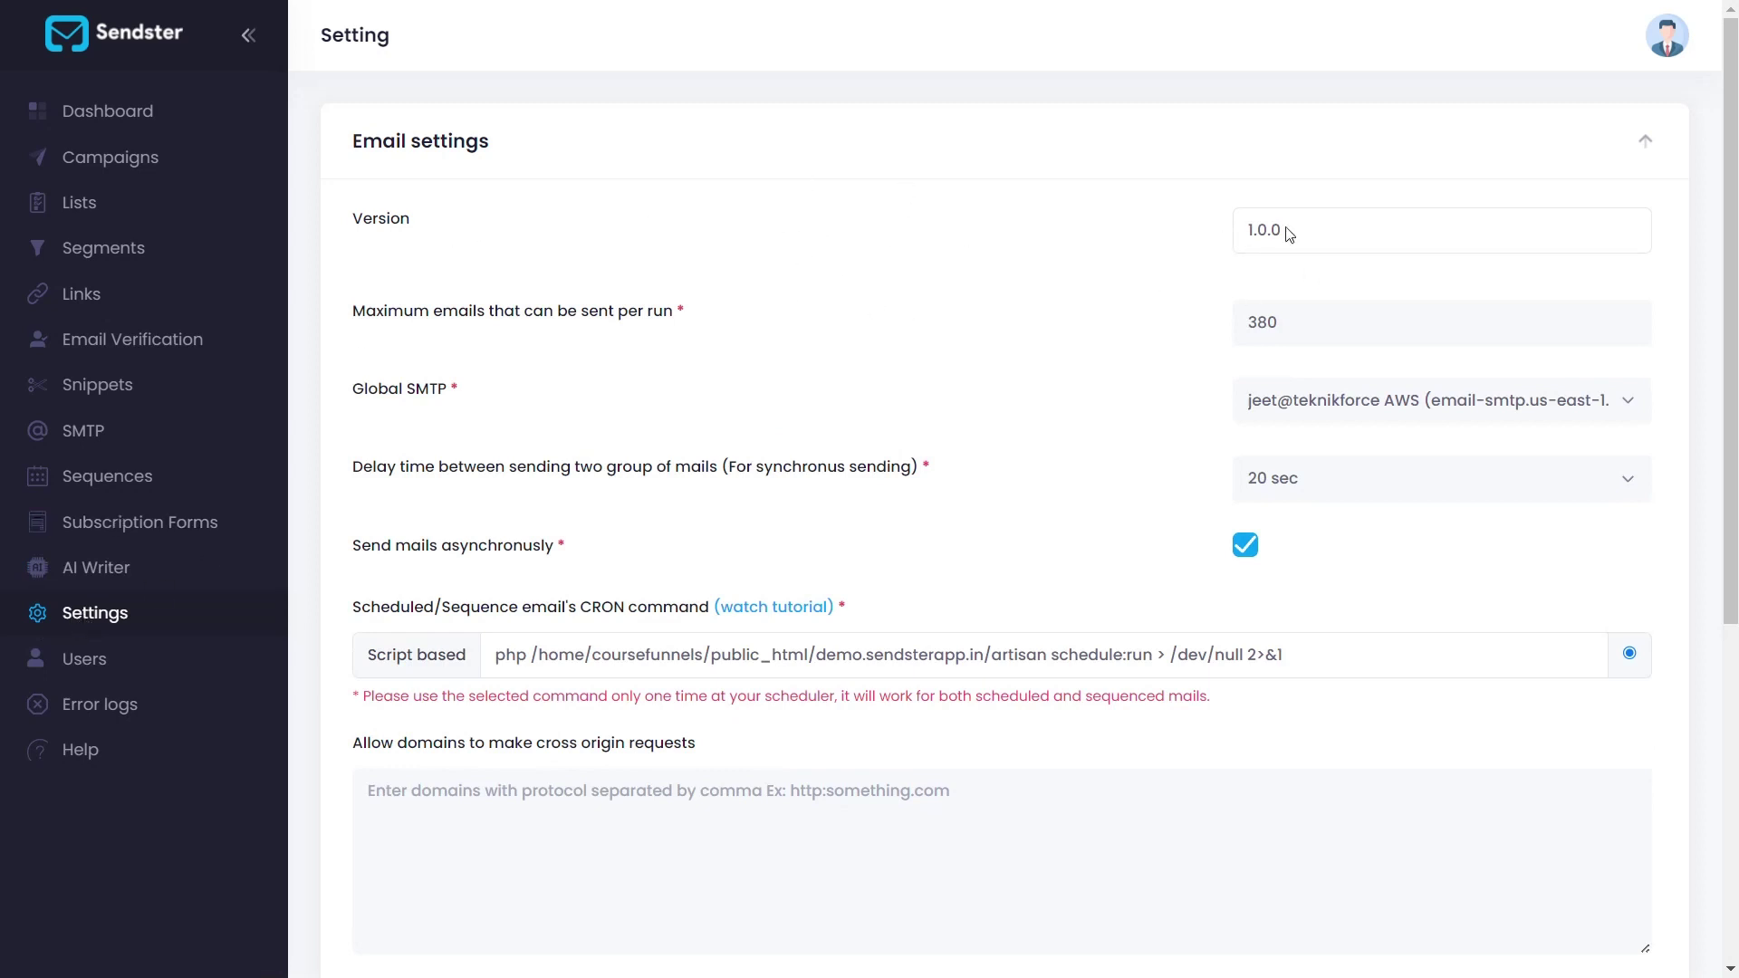
{"action": "left_click", "coordinate": [627, 675]}
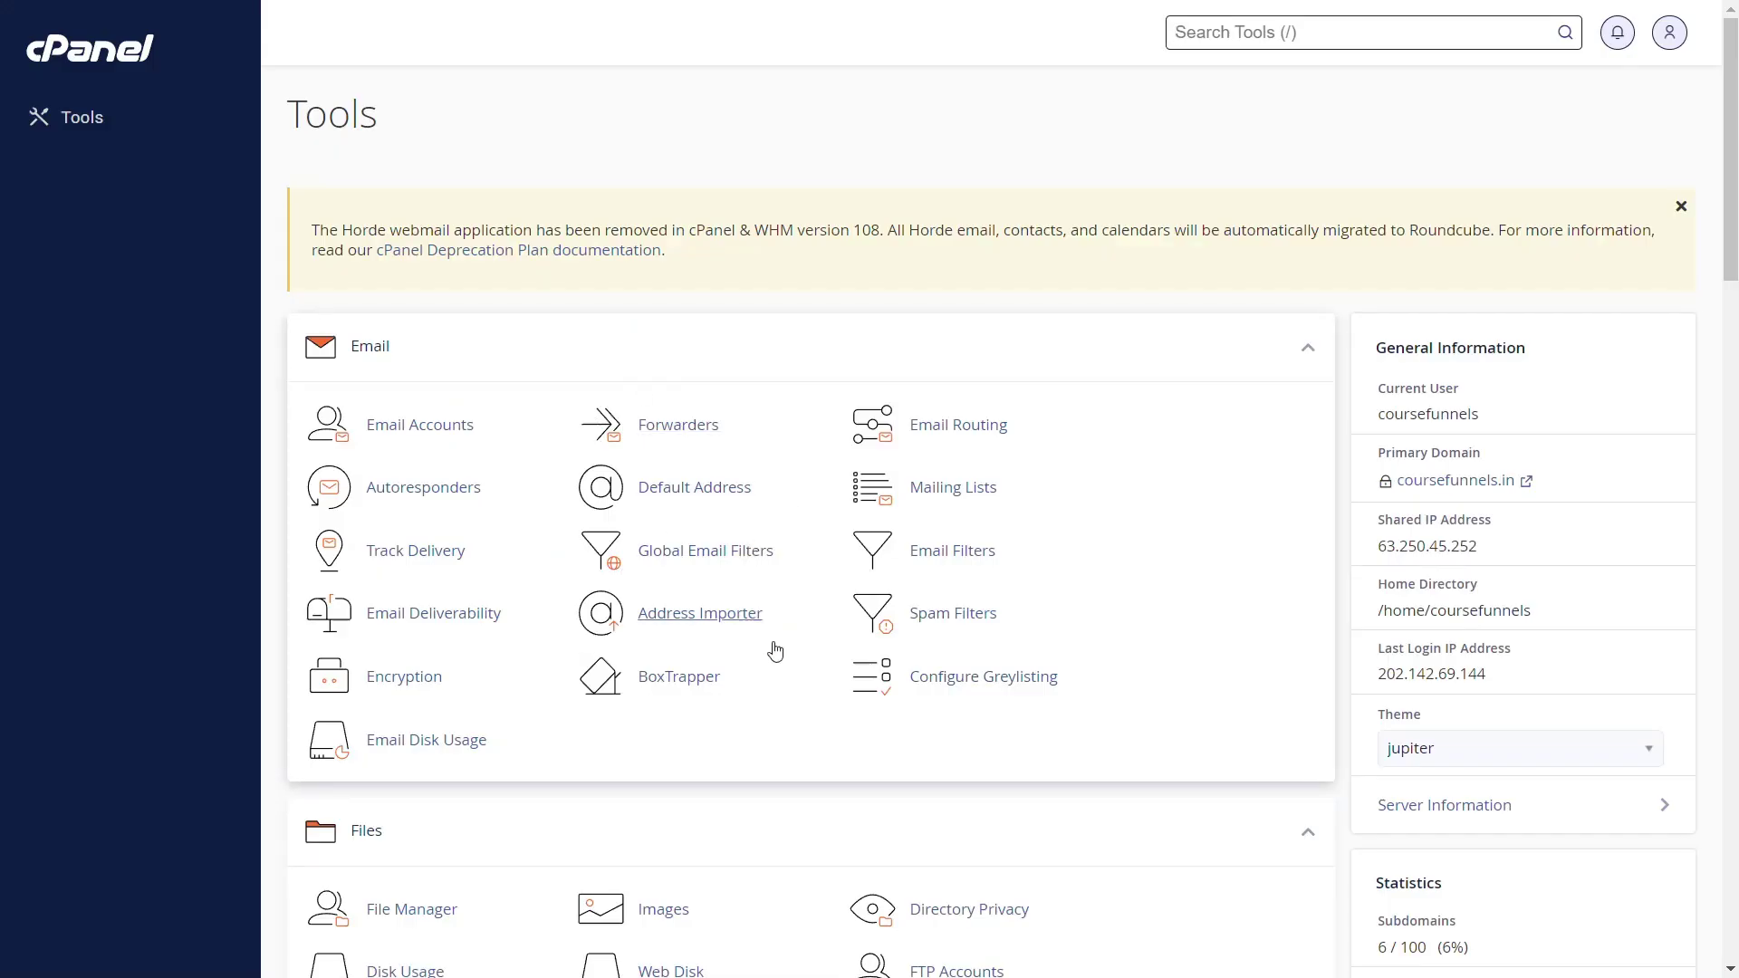
Switch to cPanel and open the Cron Jobs tool from the advanced tools
{"action": "scroll", "coordinate": [777, 661], "scroll_direction": "down", "scroll_amount": 1}
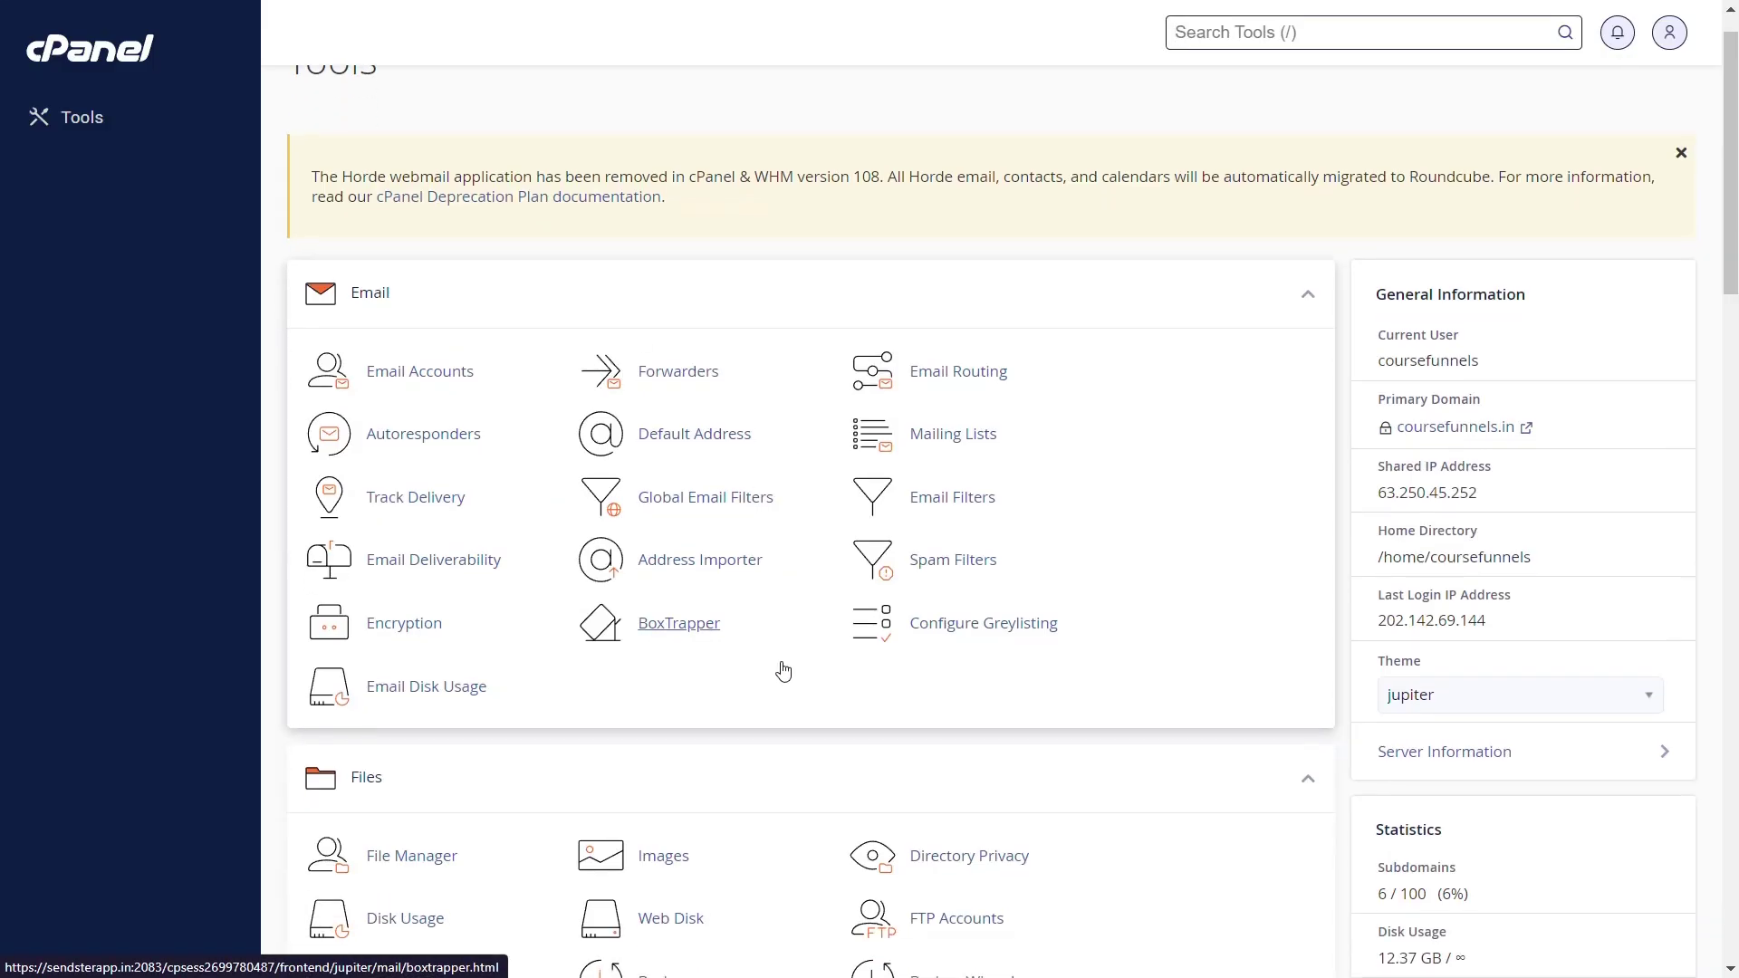
{"action": "scroll", "coordinate": [783, 670], "scroll_direction": "down", "scroll_amount": 20}
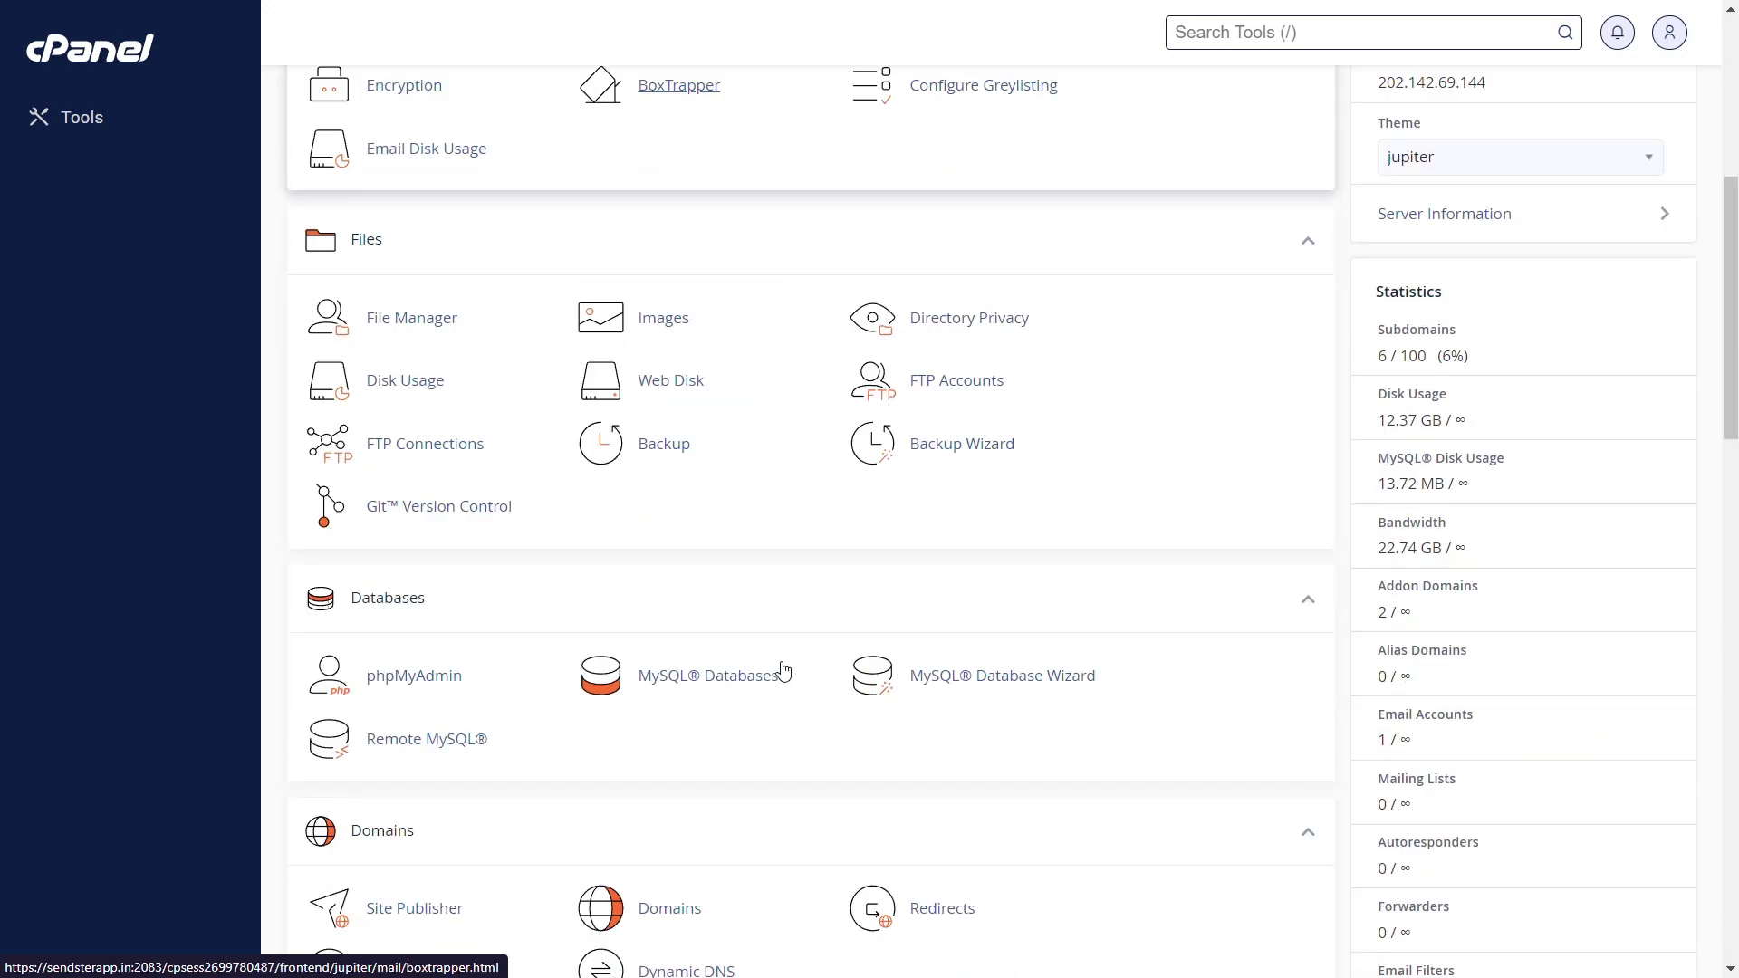
{"action": "scroll", "coordinate": [783, 670], "scroll_direction": "down", "scroll_amount": 2}
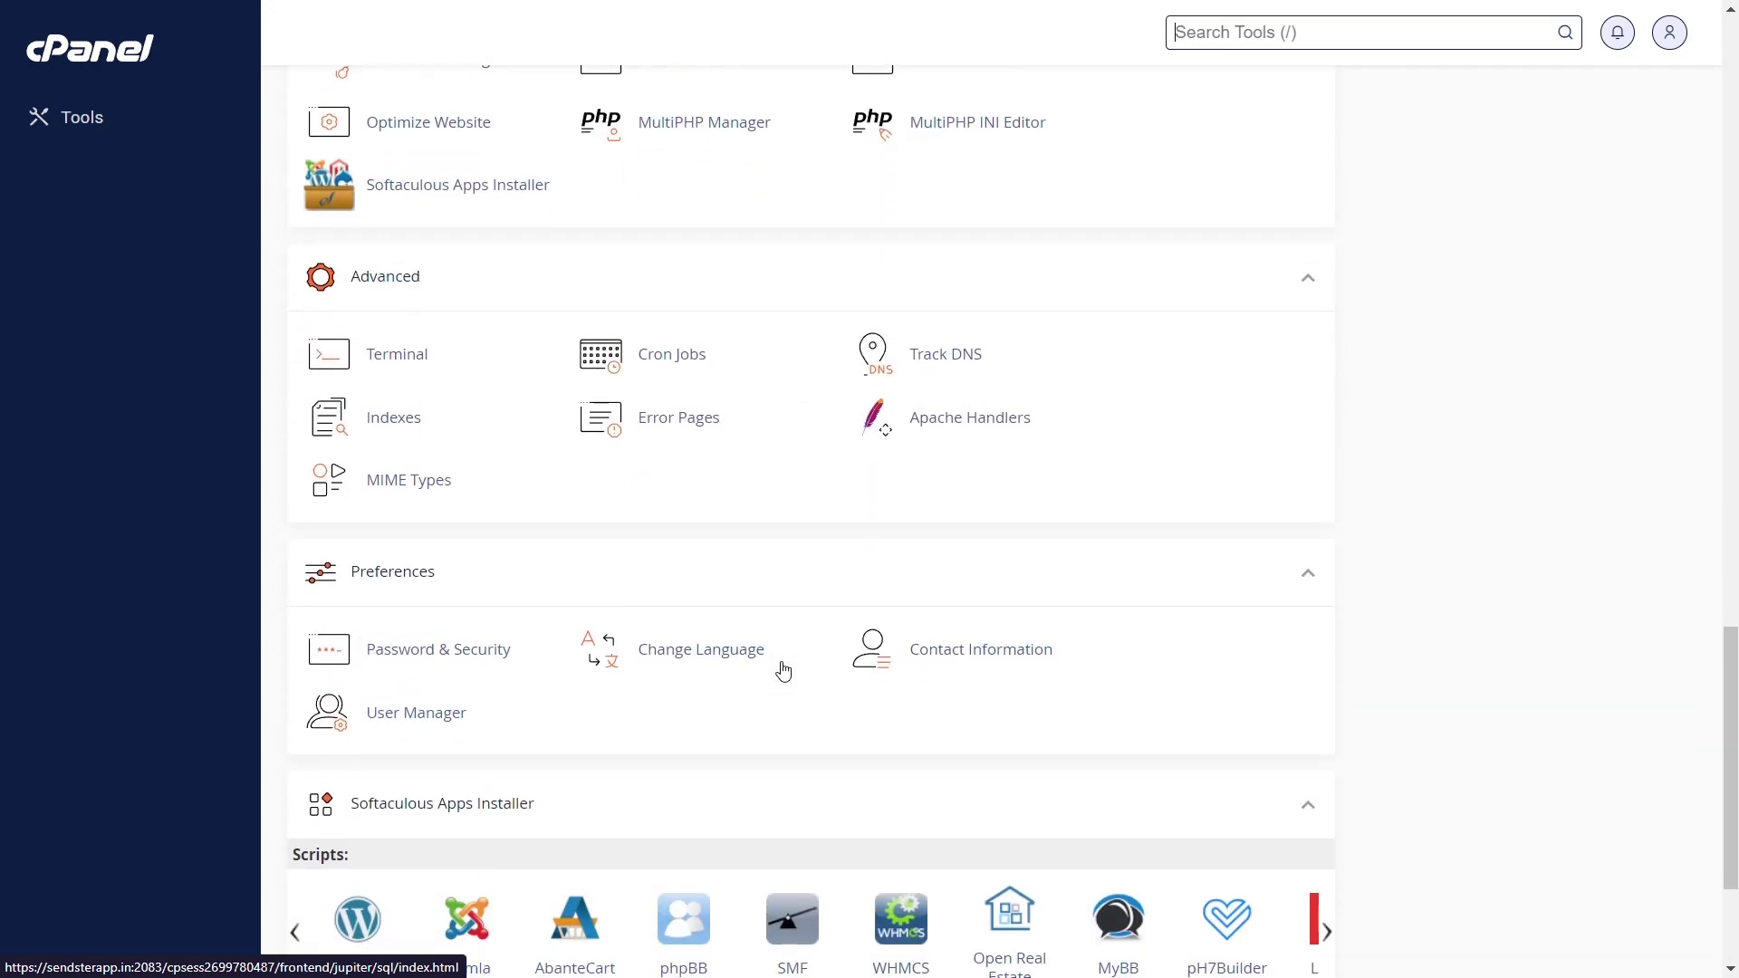
{"action": "left_click", "coordinate": [645, 291]}
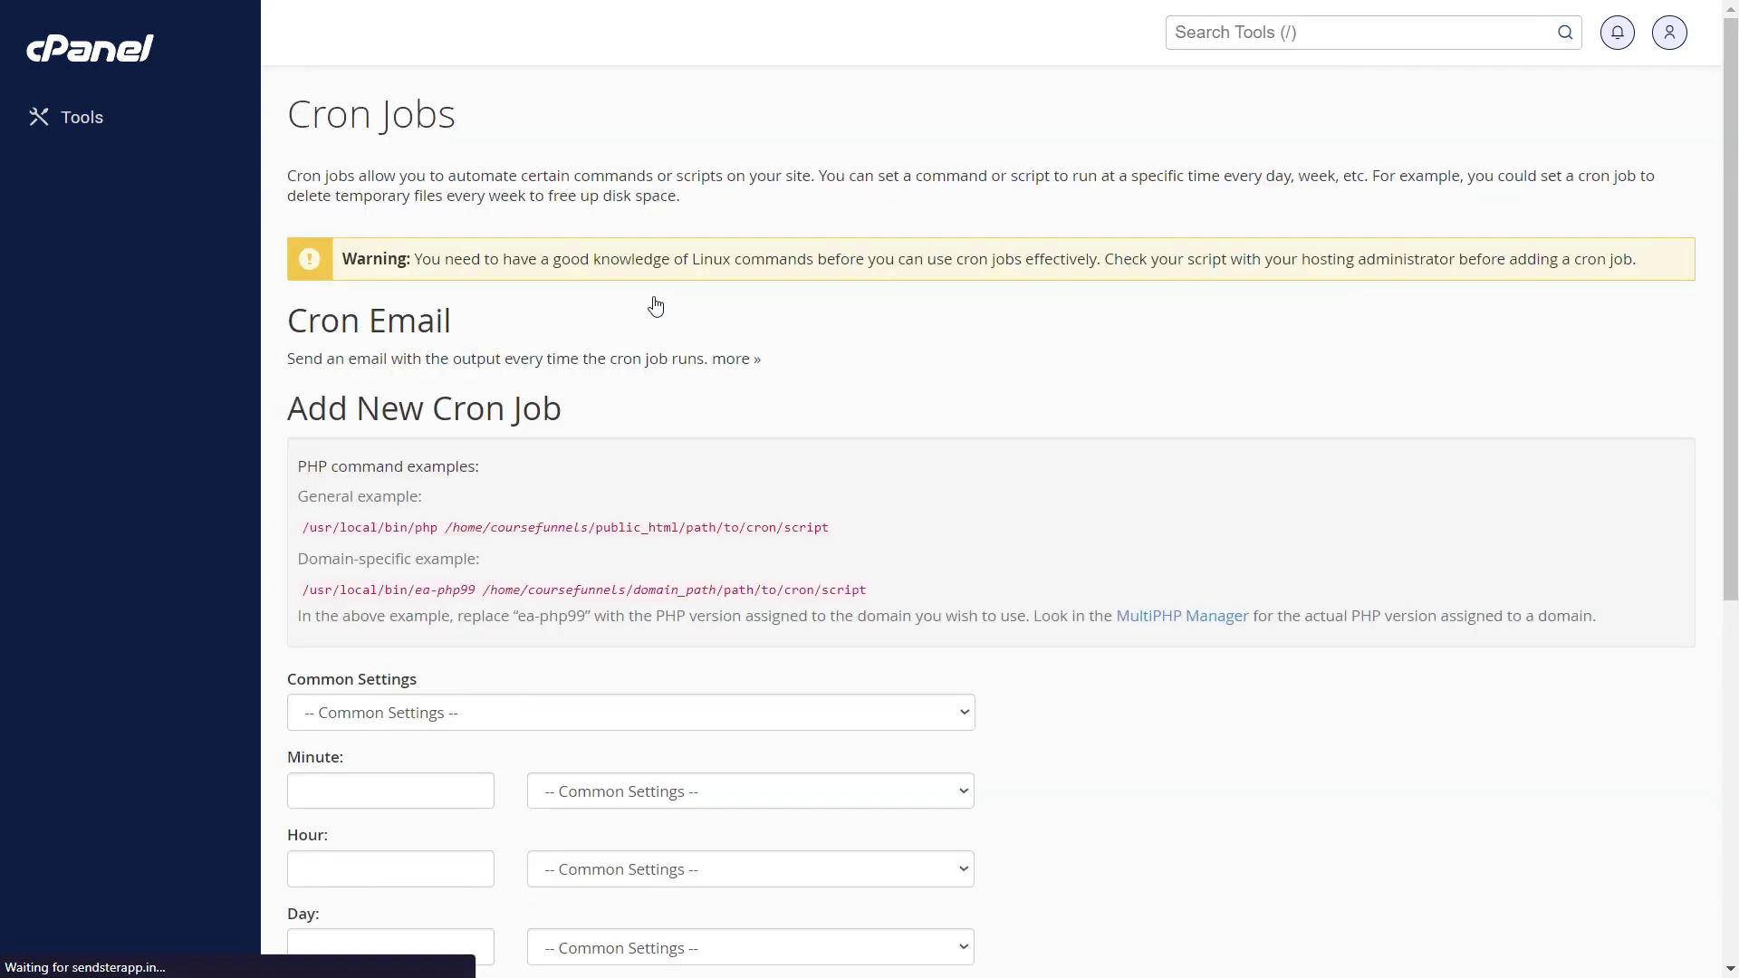
Paste the copied artisan schedule:run command as the command of the new cron job
{"action": "scroll", "coordinate": [600, 573], "scroll_direction": "down", "scroll_amount": 3}
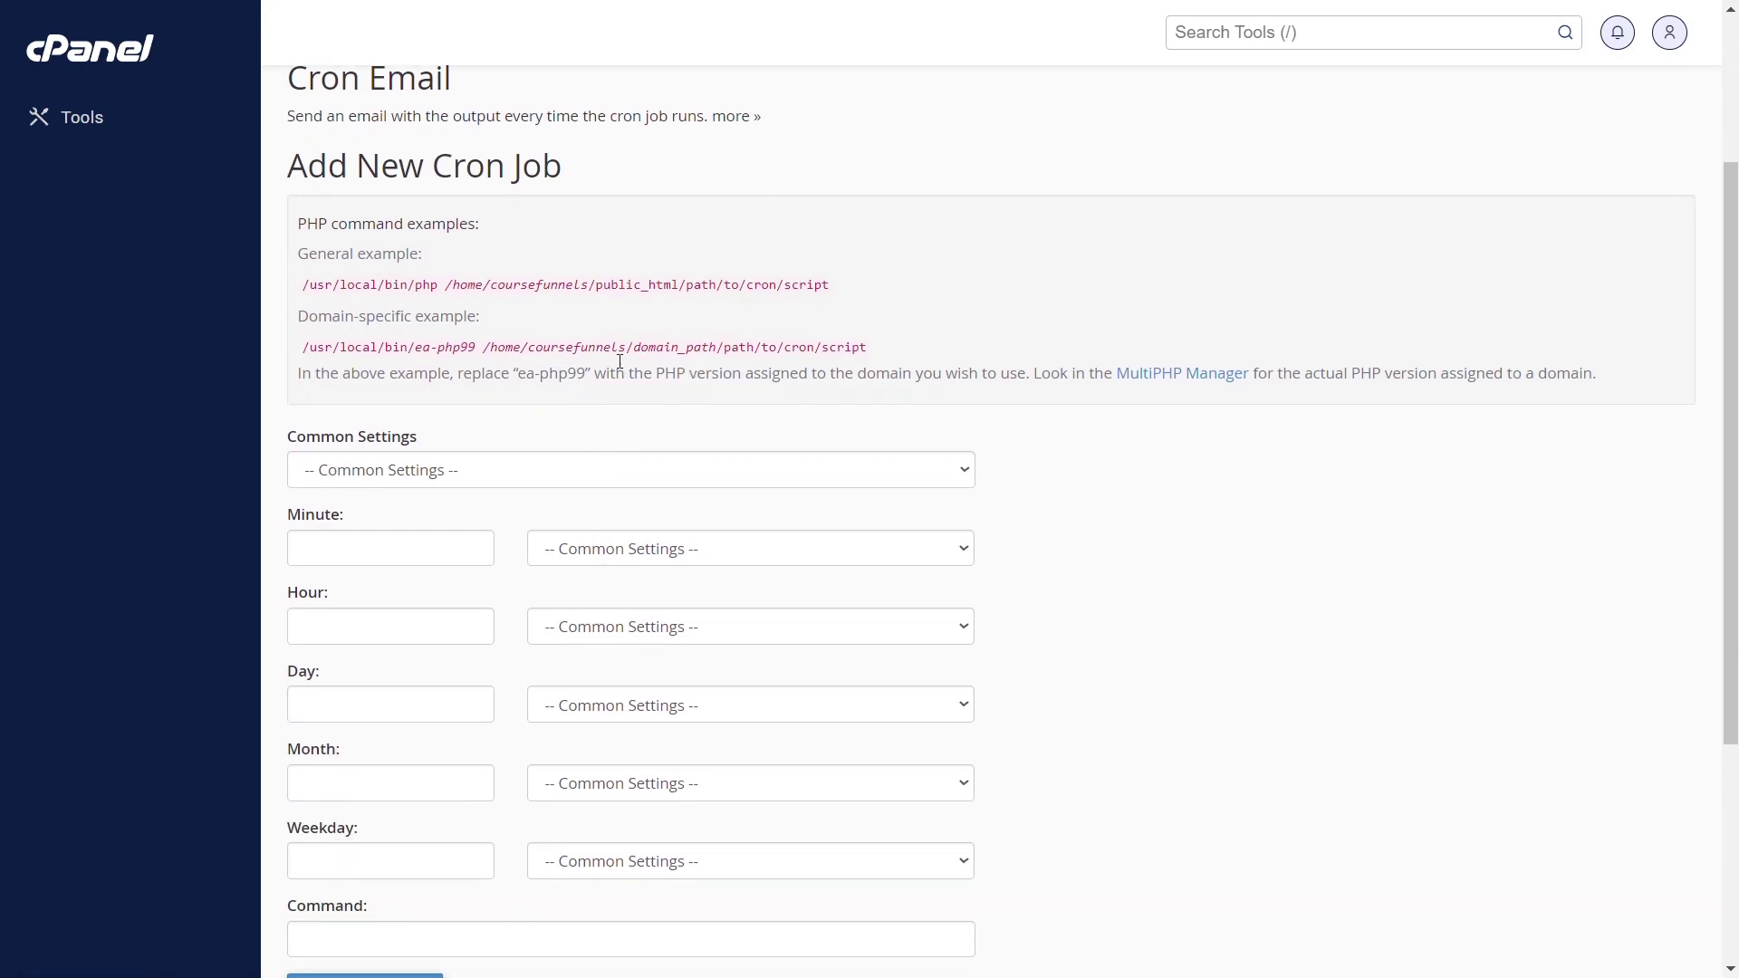
{"action": "scroll", "coordinate": [619, 360], "scroll_direction": "down", "scroll_amount": 3}
{"action": "left_click", "coordinate": [439, 688]}
{"action": "key", "text": "ctrl+v"}
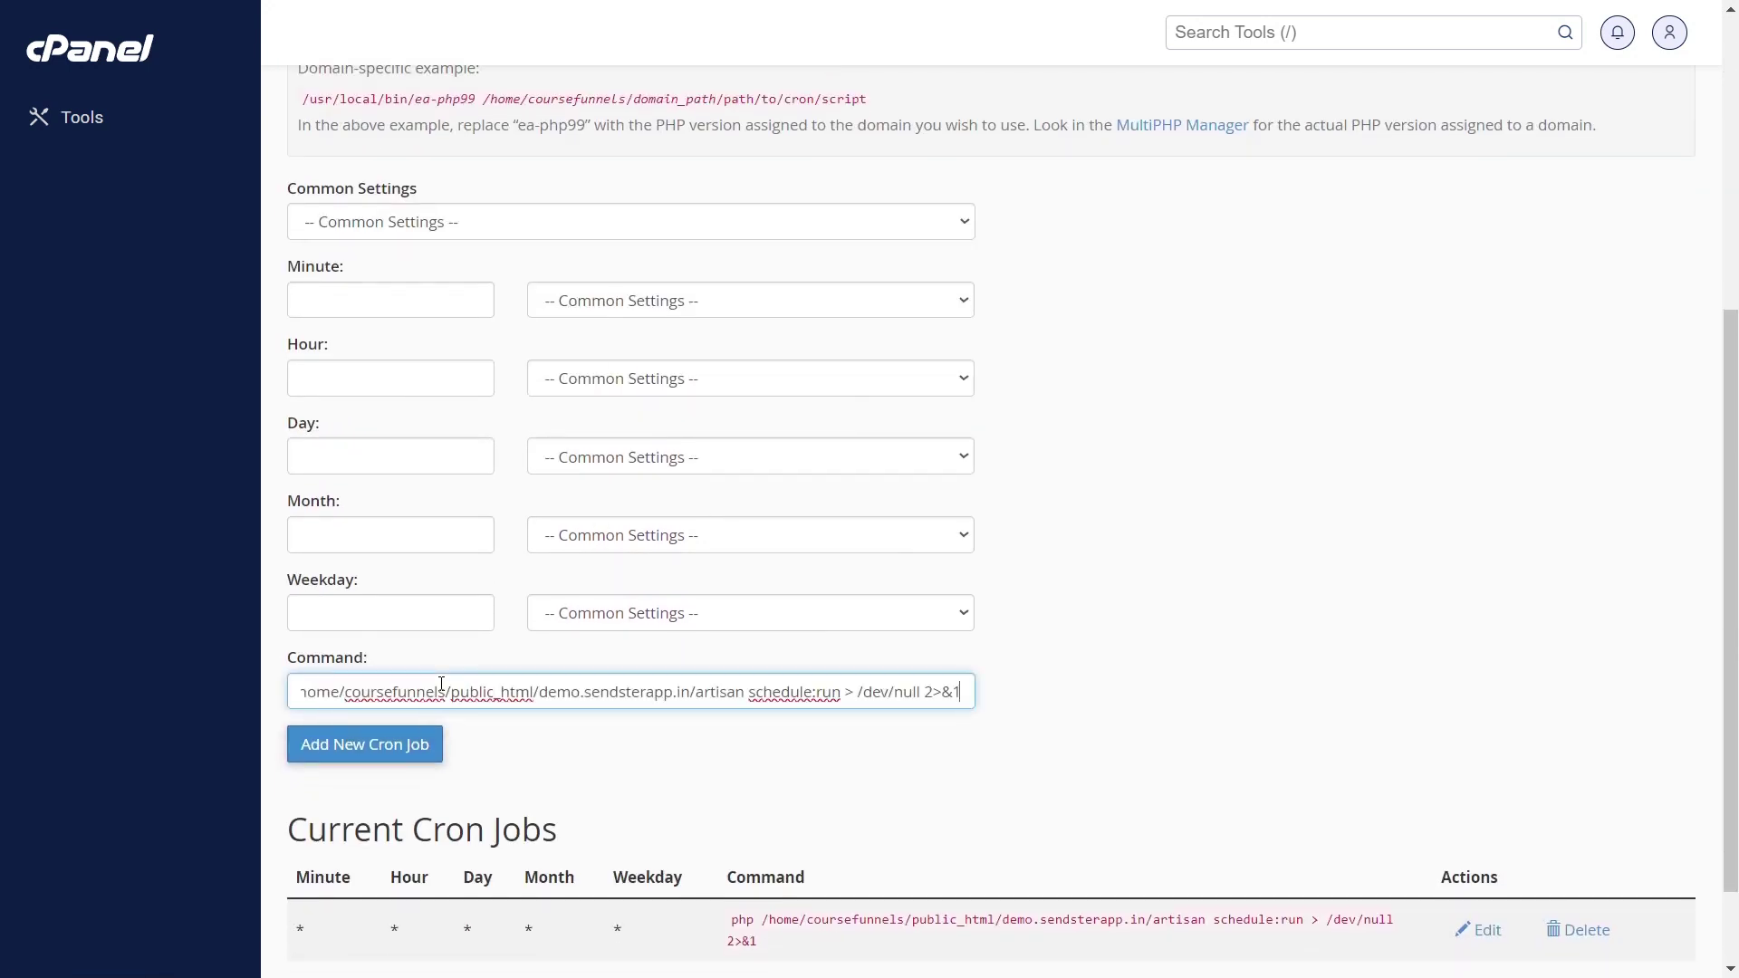
Apply the common schedule Once Per Five Minutes (*/5 * * * *) to the new cron job
{"action": "scroll", "coordinate": [1021, 485], "scroll_direction": "up", "scroll_amount": 2}
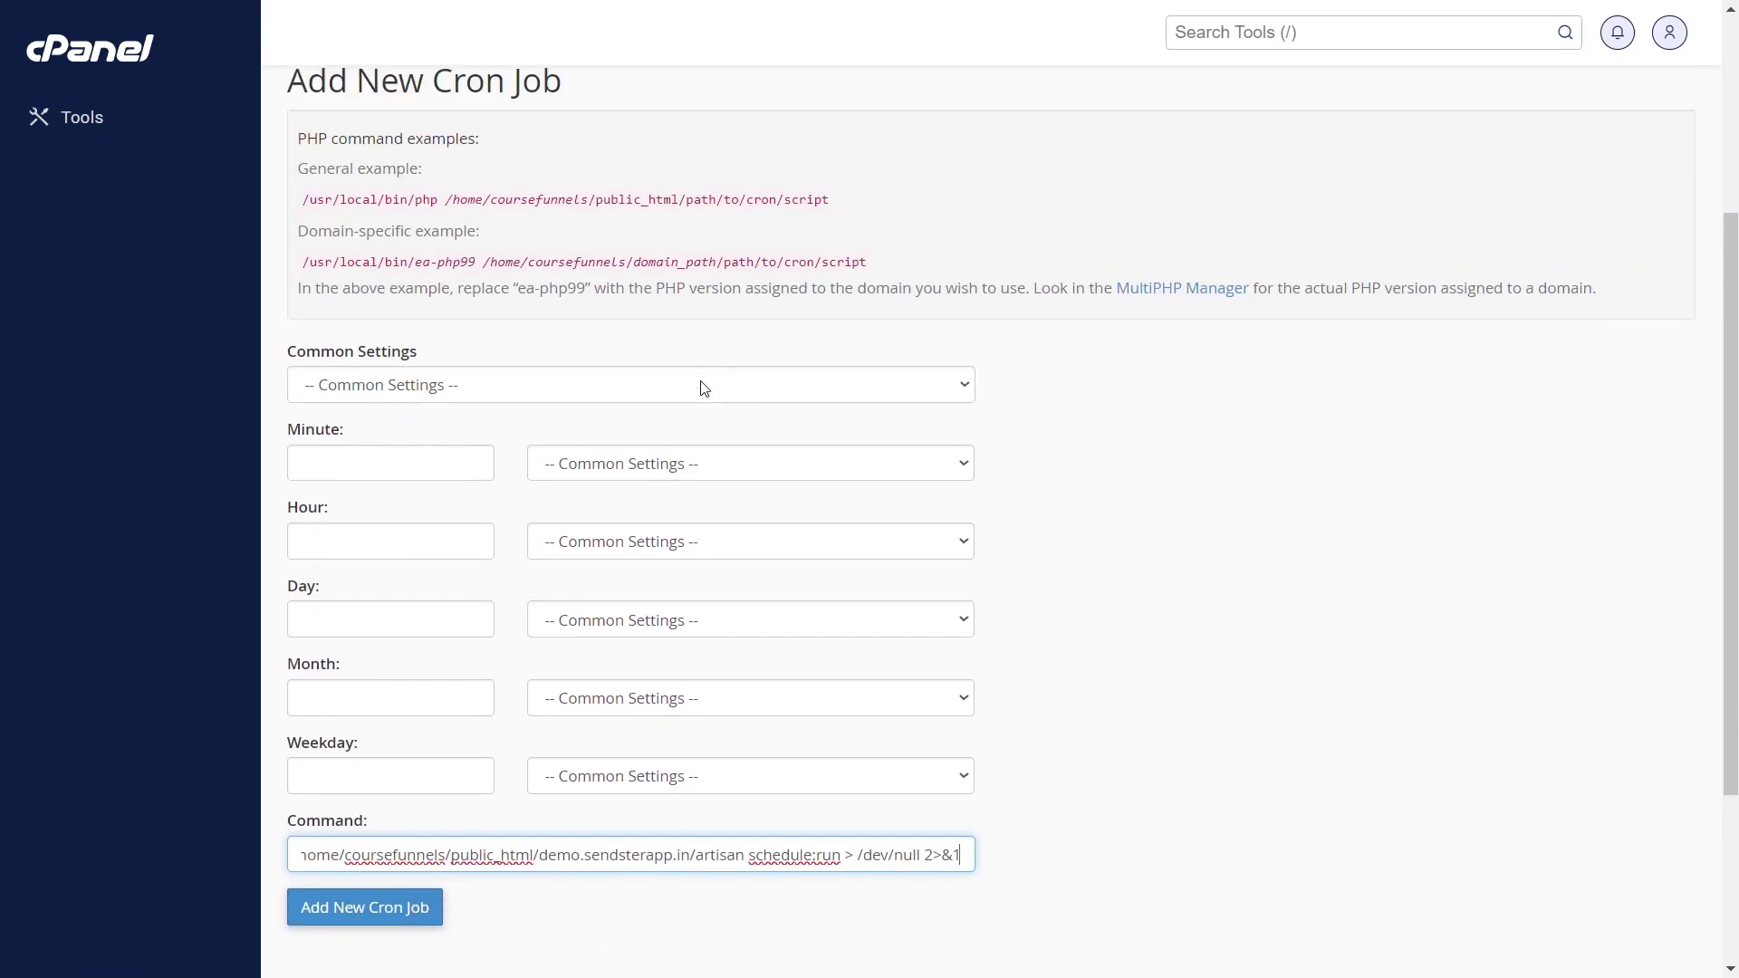
{"action": "left_click", "coordinate": [702, 393]}
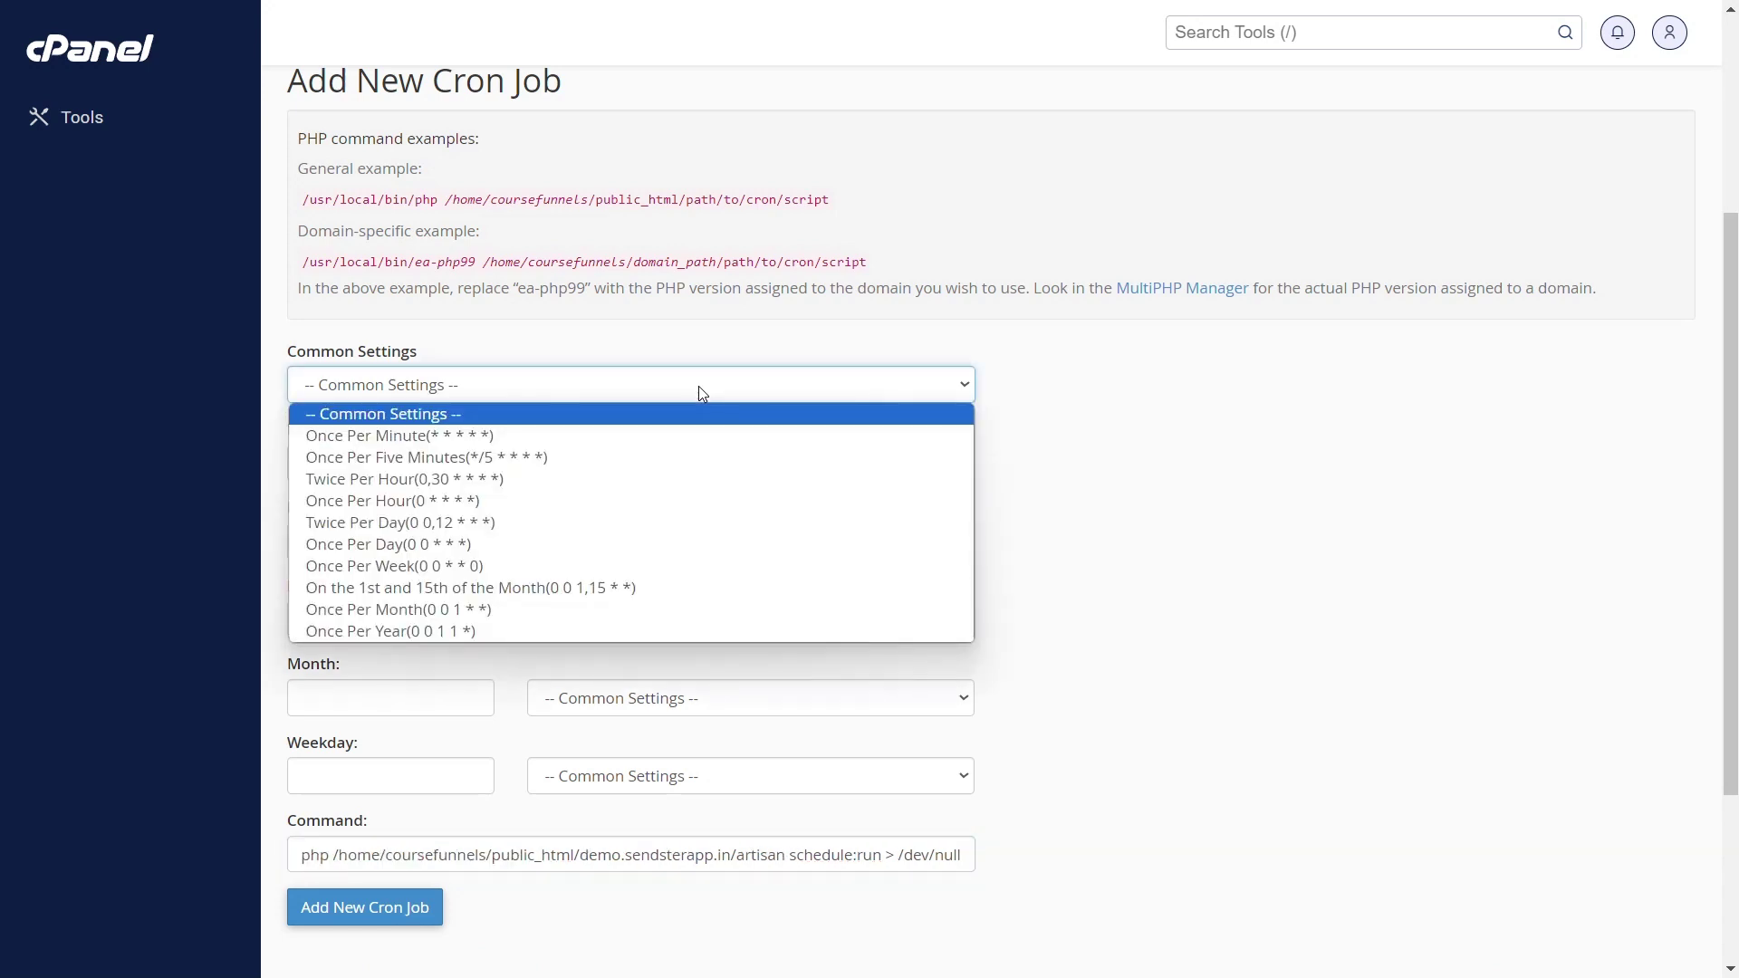
{"action": "left_click", "coordinate": [679, 386]}
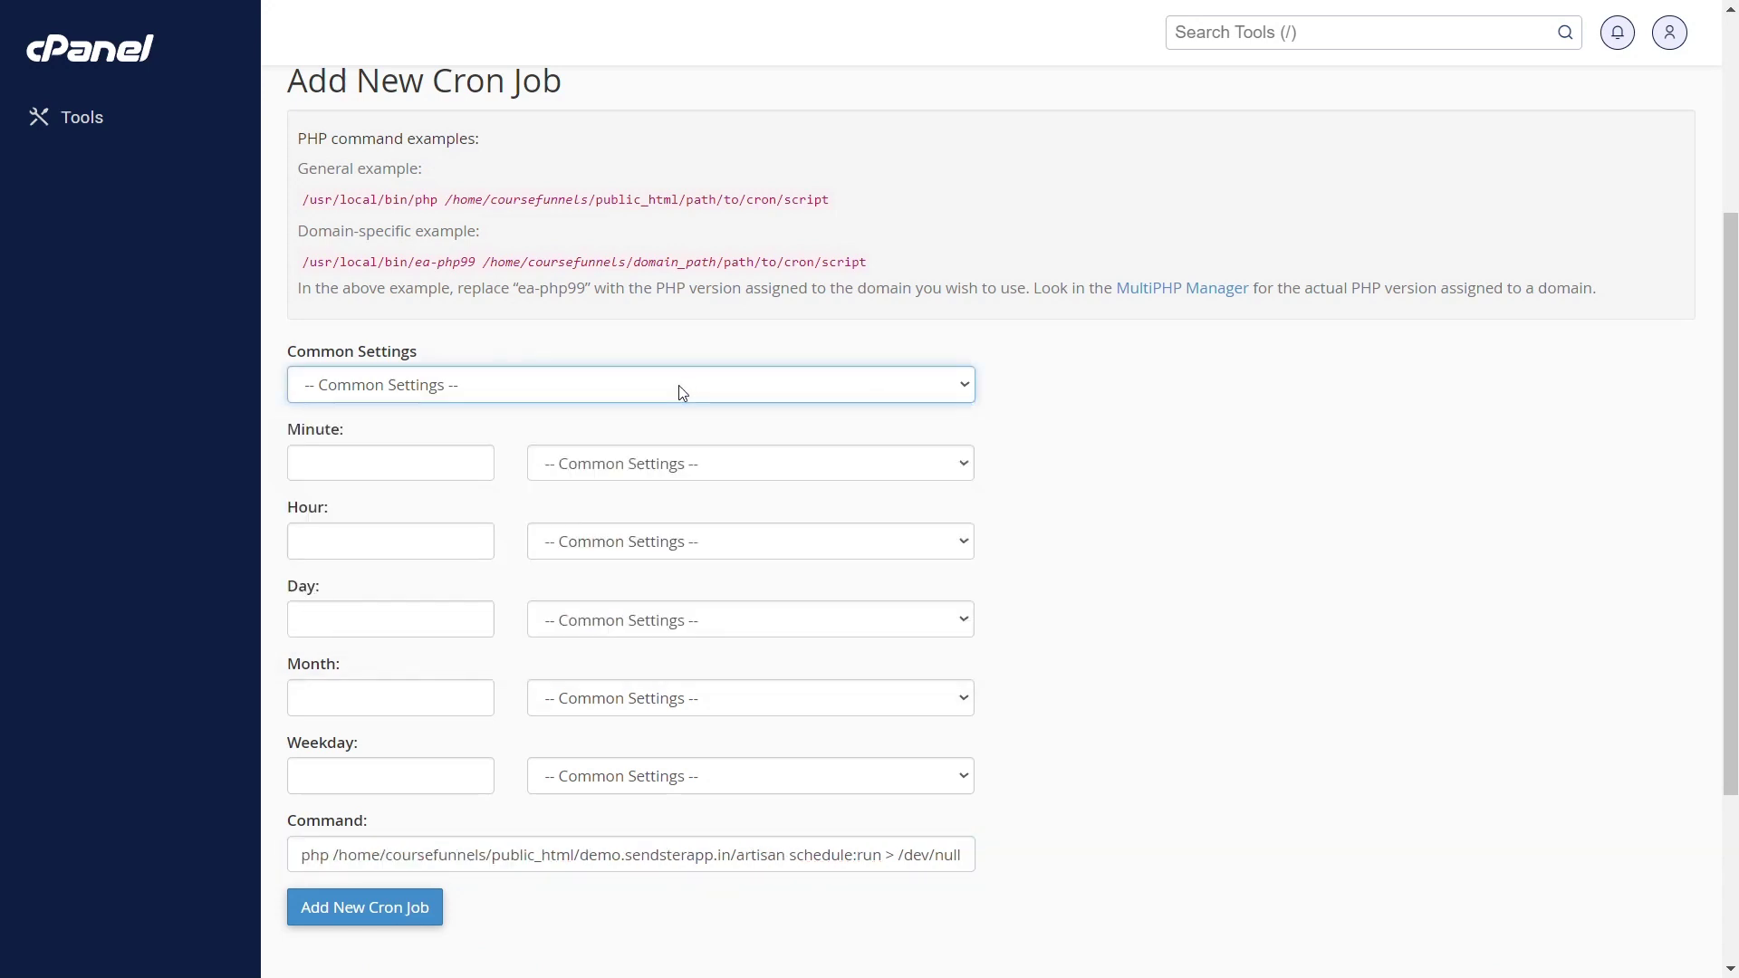
{"action": "left_click", "coordinate": [753, 394]}
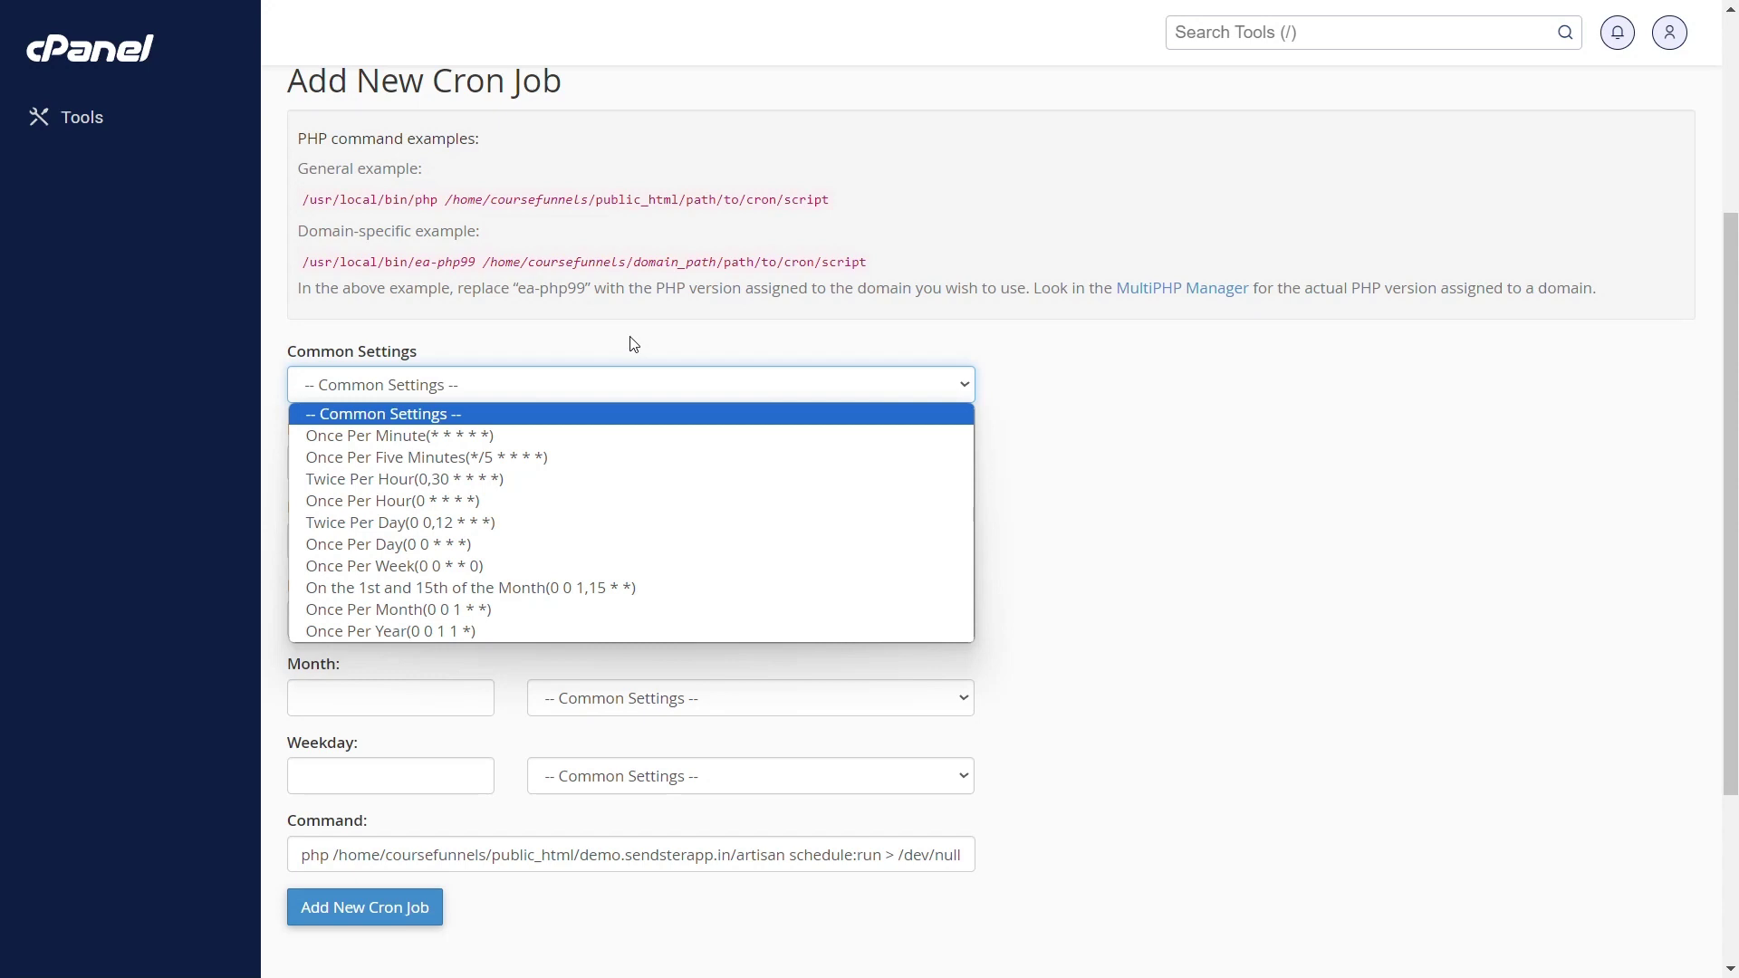
{"action": "left_click", "coordinate": [526, 362]}
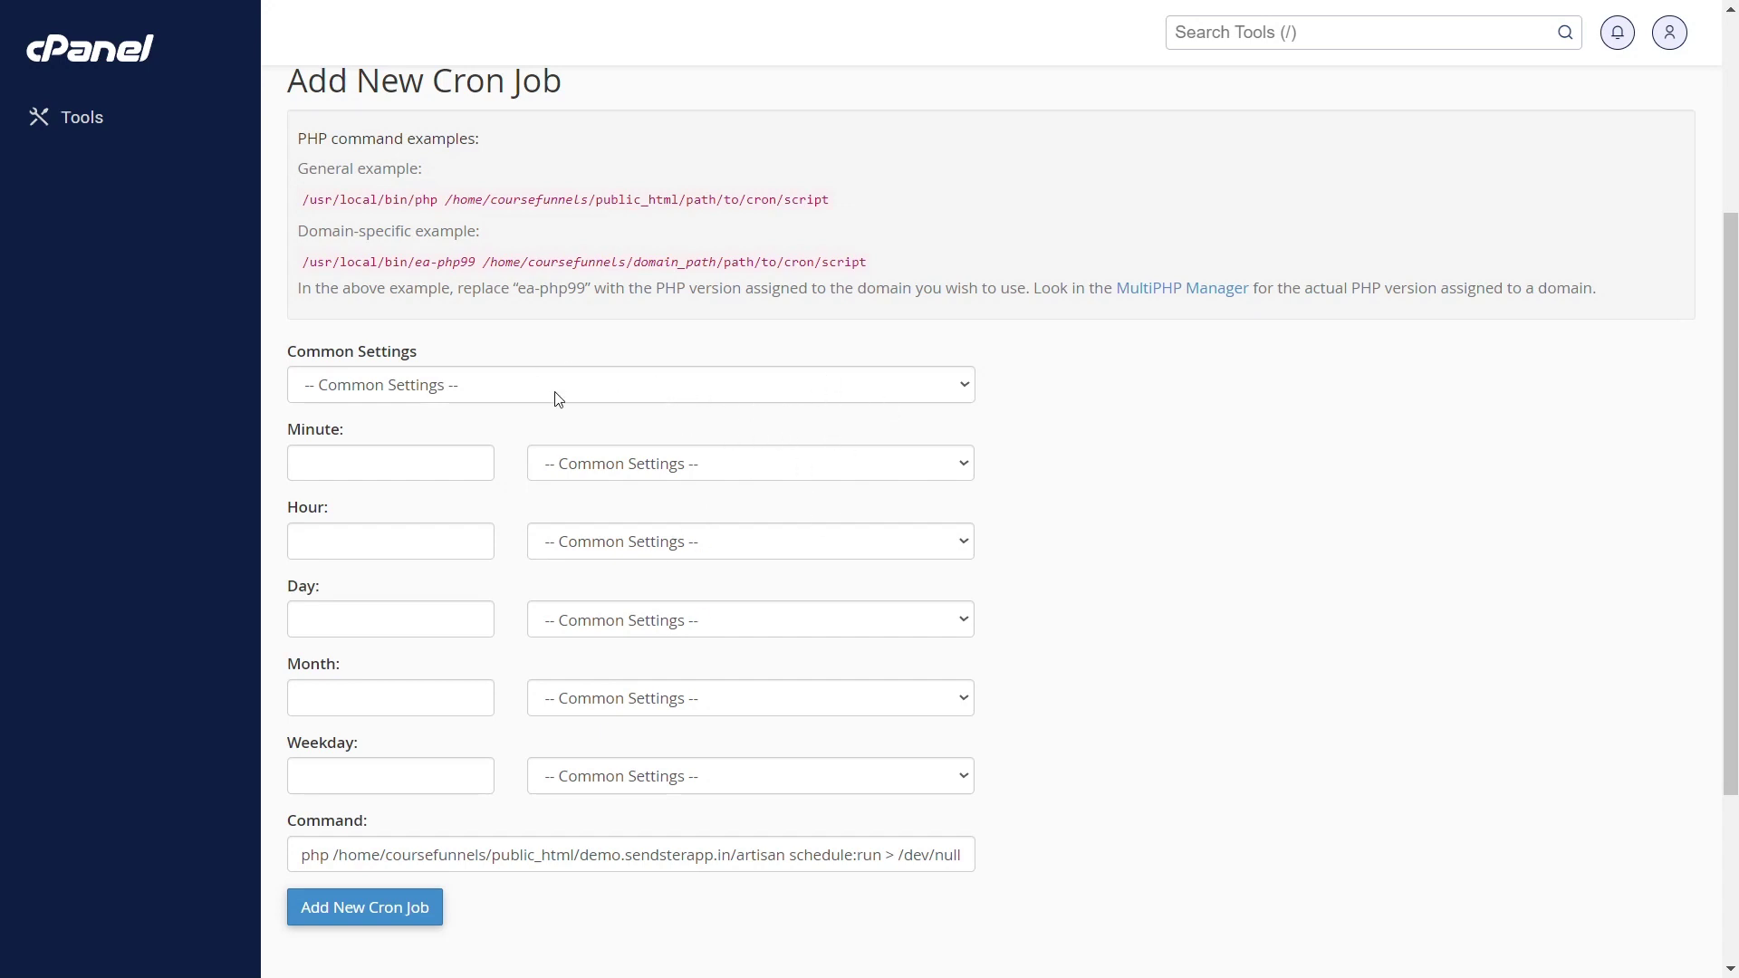
{"action": "left_click", "coordinate": [504, 396]}
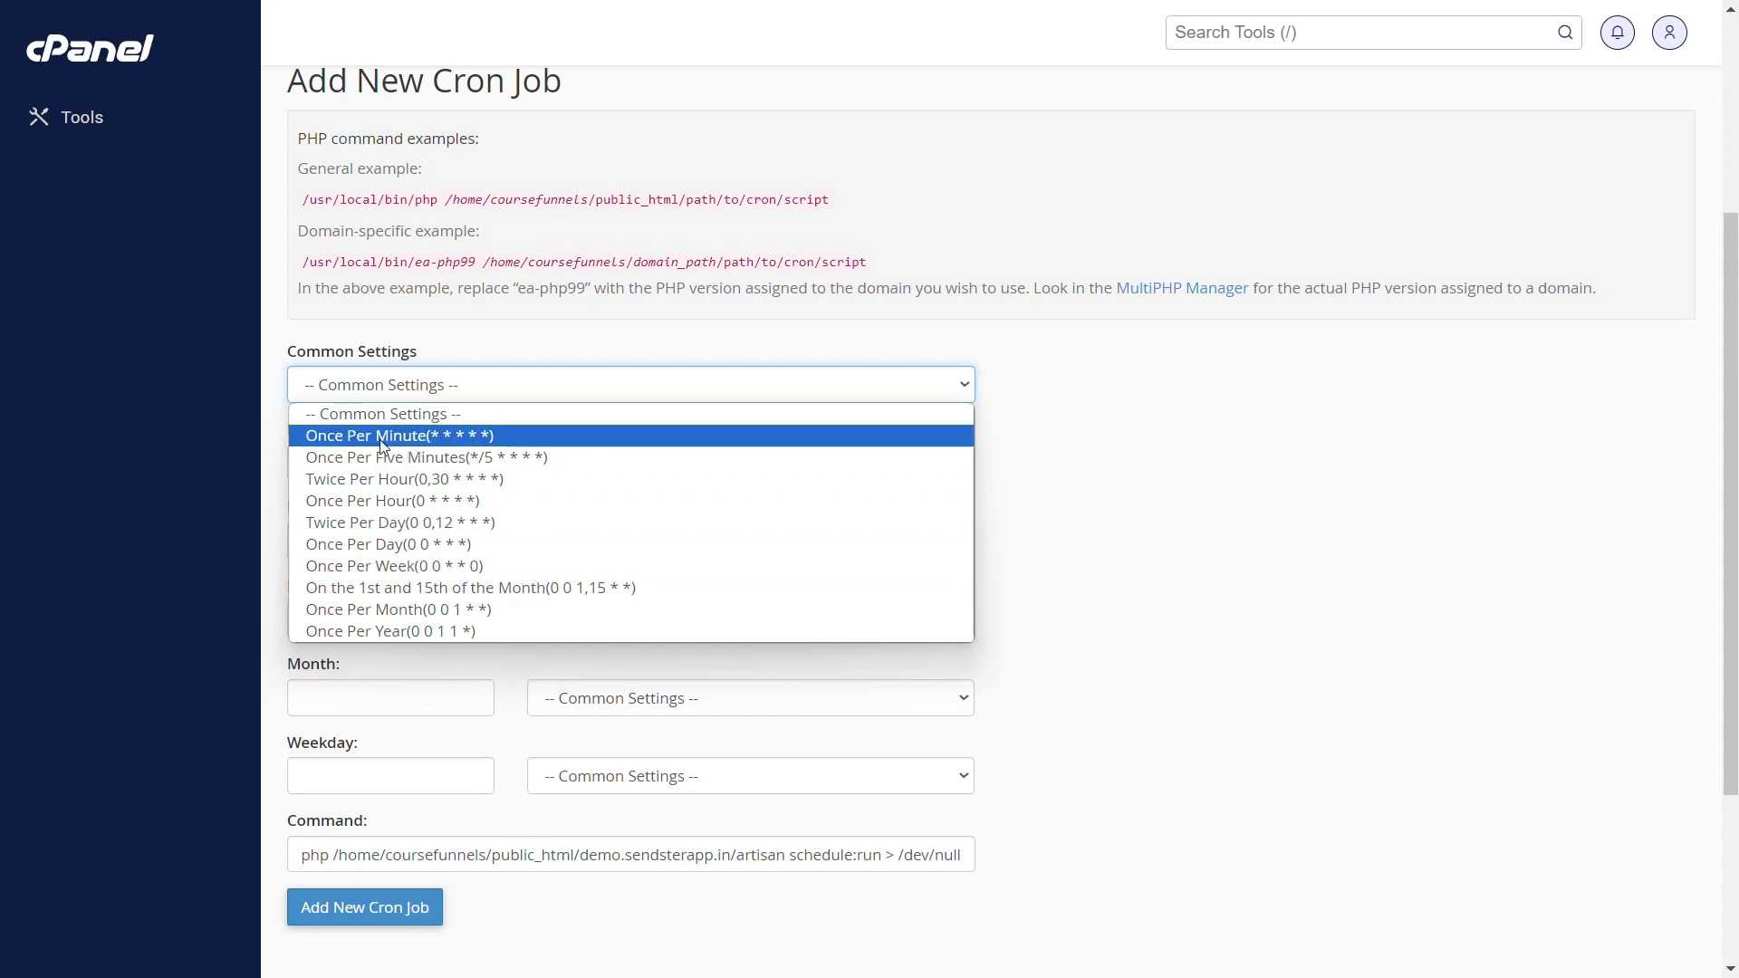
{"action": "left_click", "coordinate": [420, 459]}
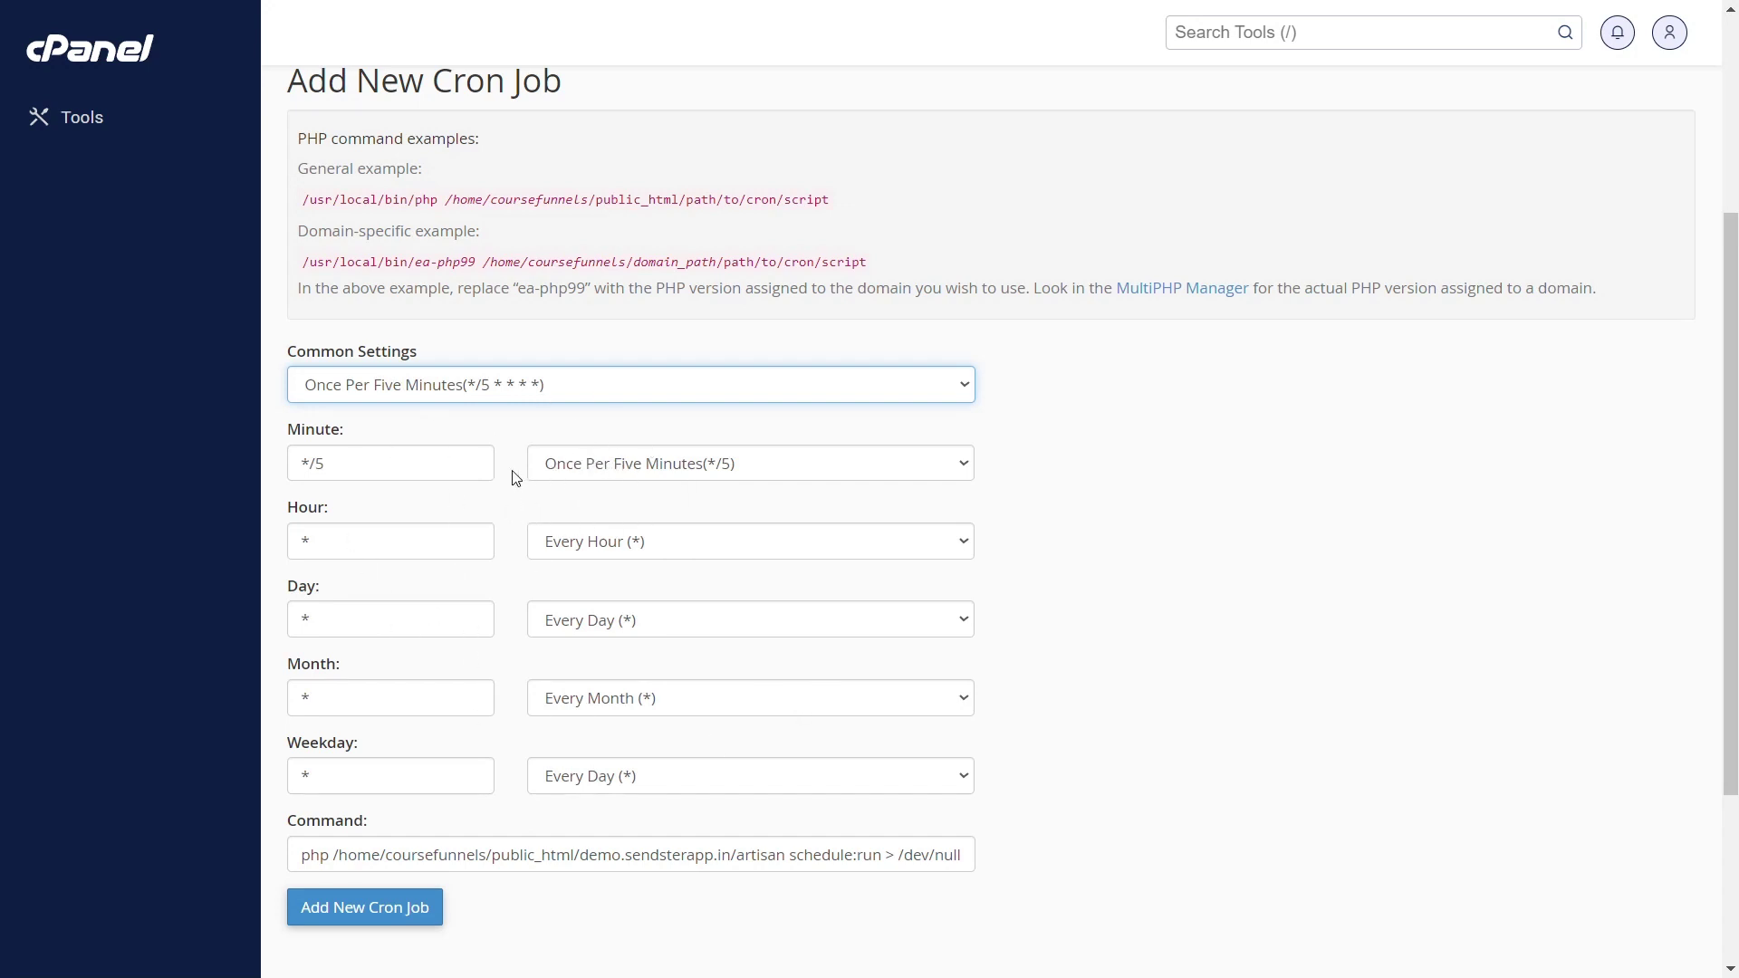
Set the cron job's minute interval to Once Per Two Minutes (*/2) and add the new cron job
{"action": "left_click", "coordinate": [612, 462]}
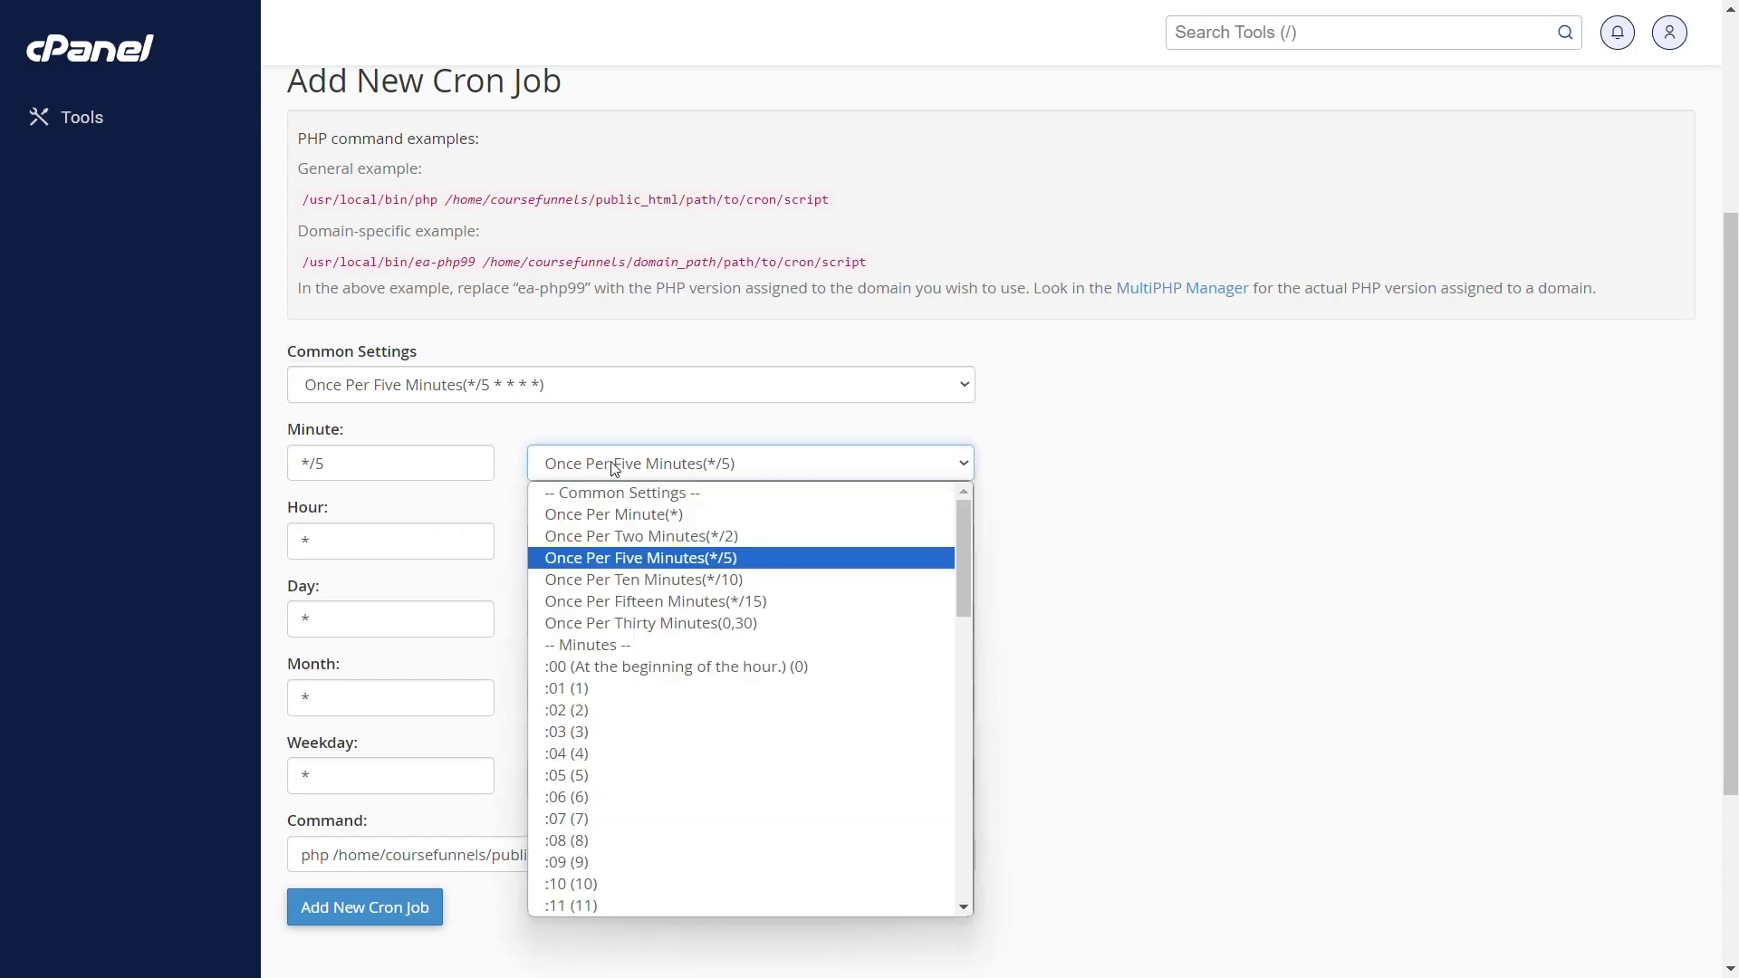
{"action": "left_click", "coordinate": [614, 547]}
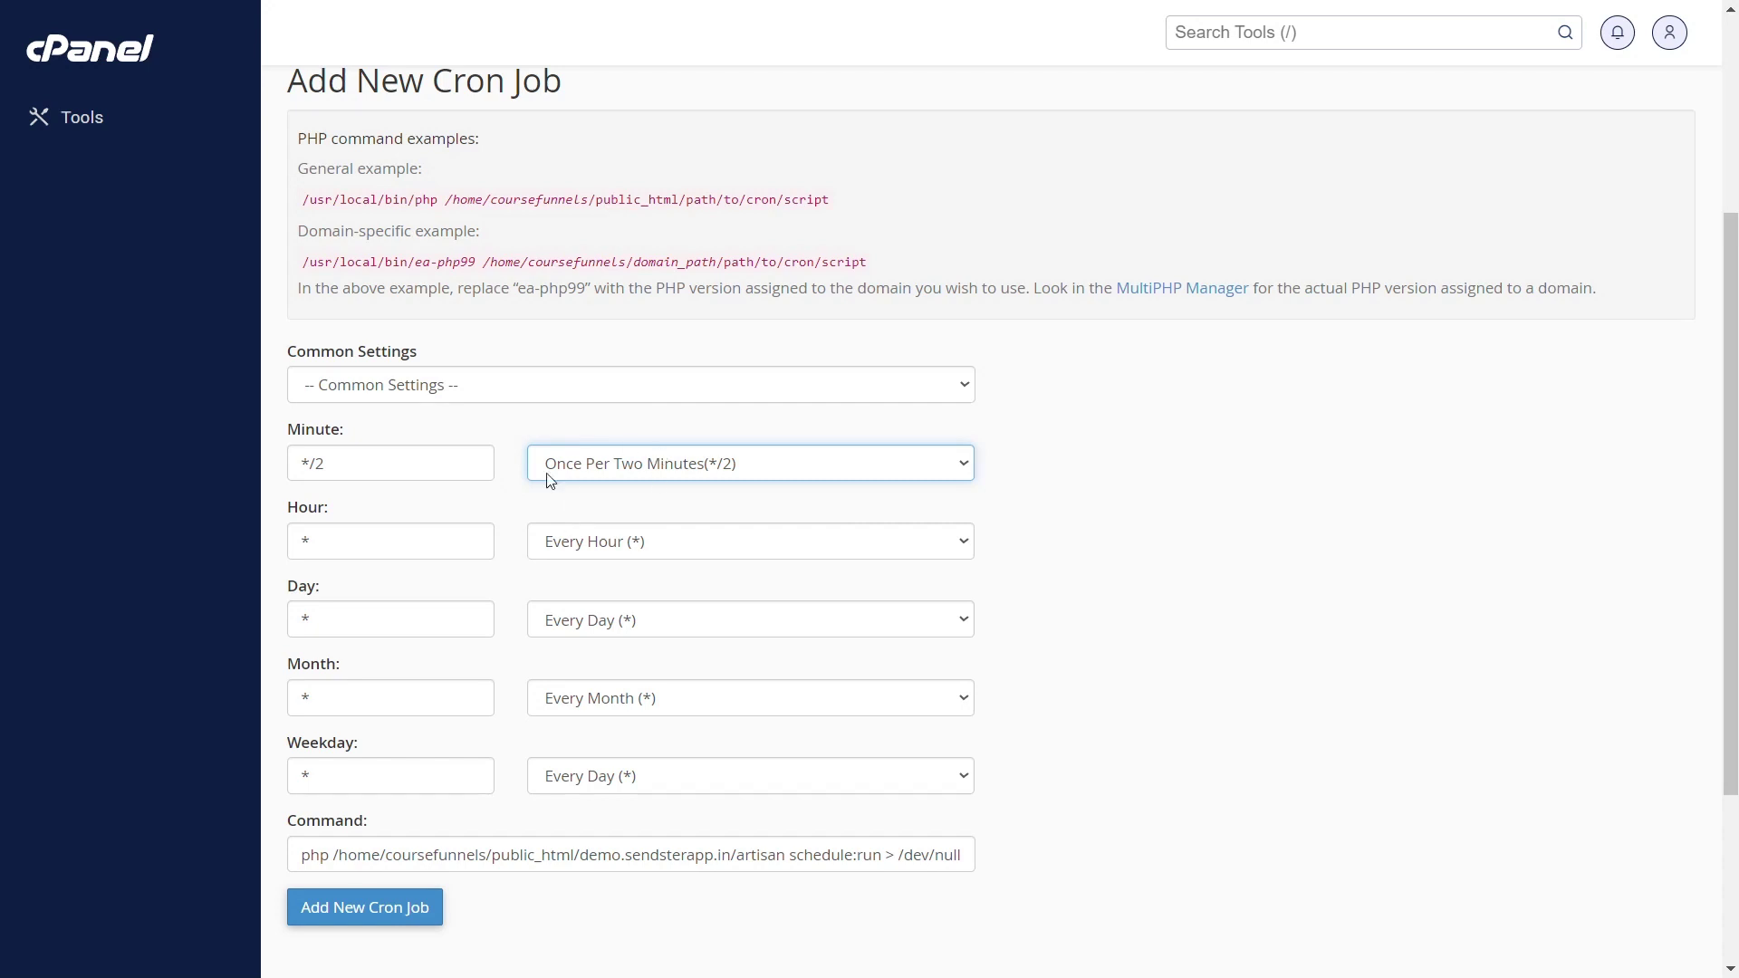
{"action": "left_click", "coordinate": [666, 464]}
{"action": "key", "text": "Down"}
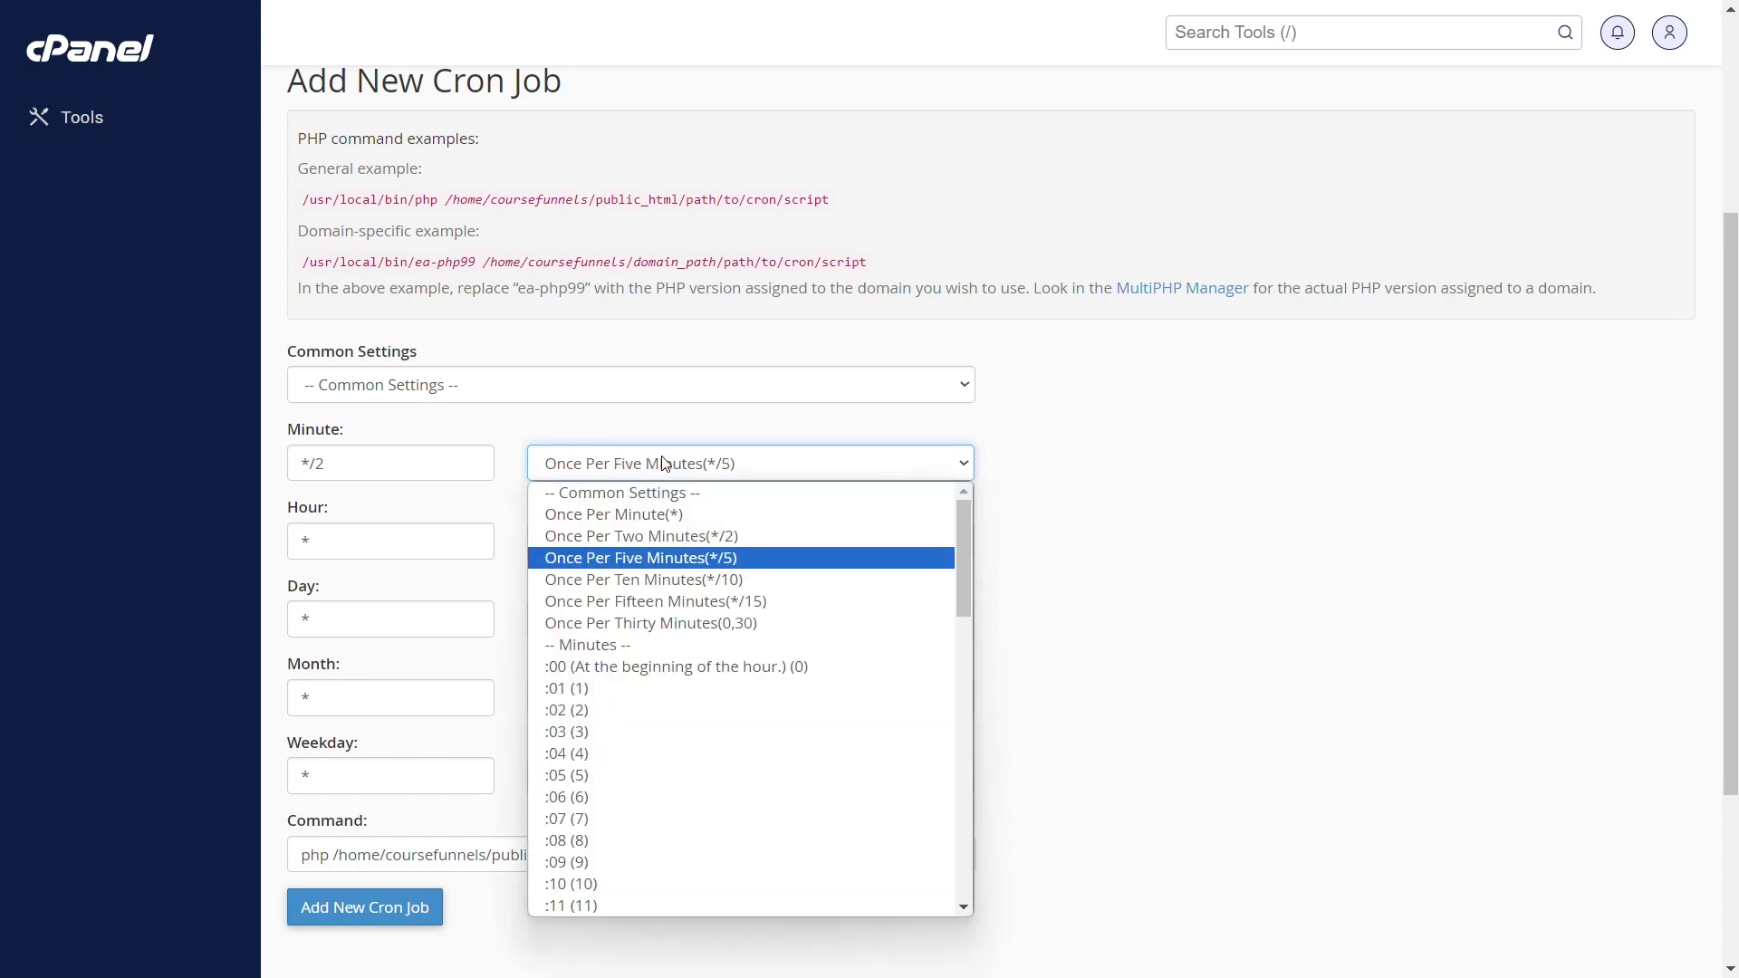
{"action": "key", "text": "Return"}
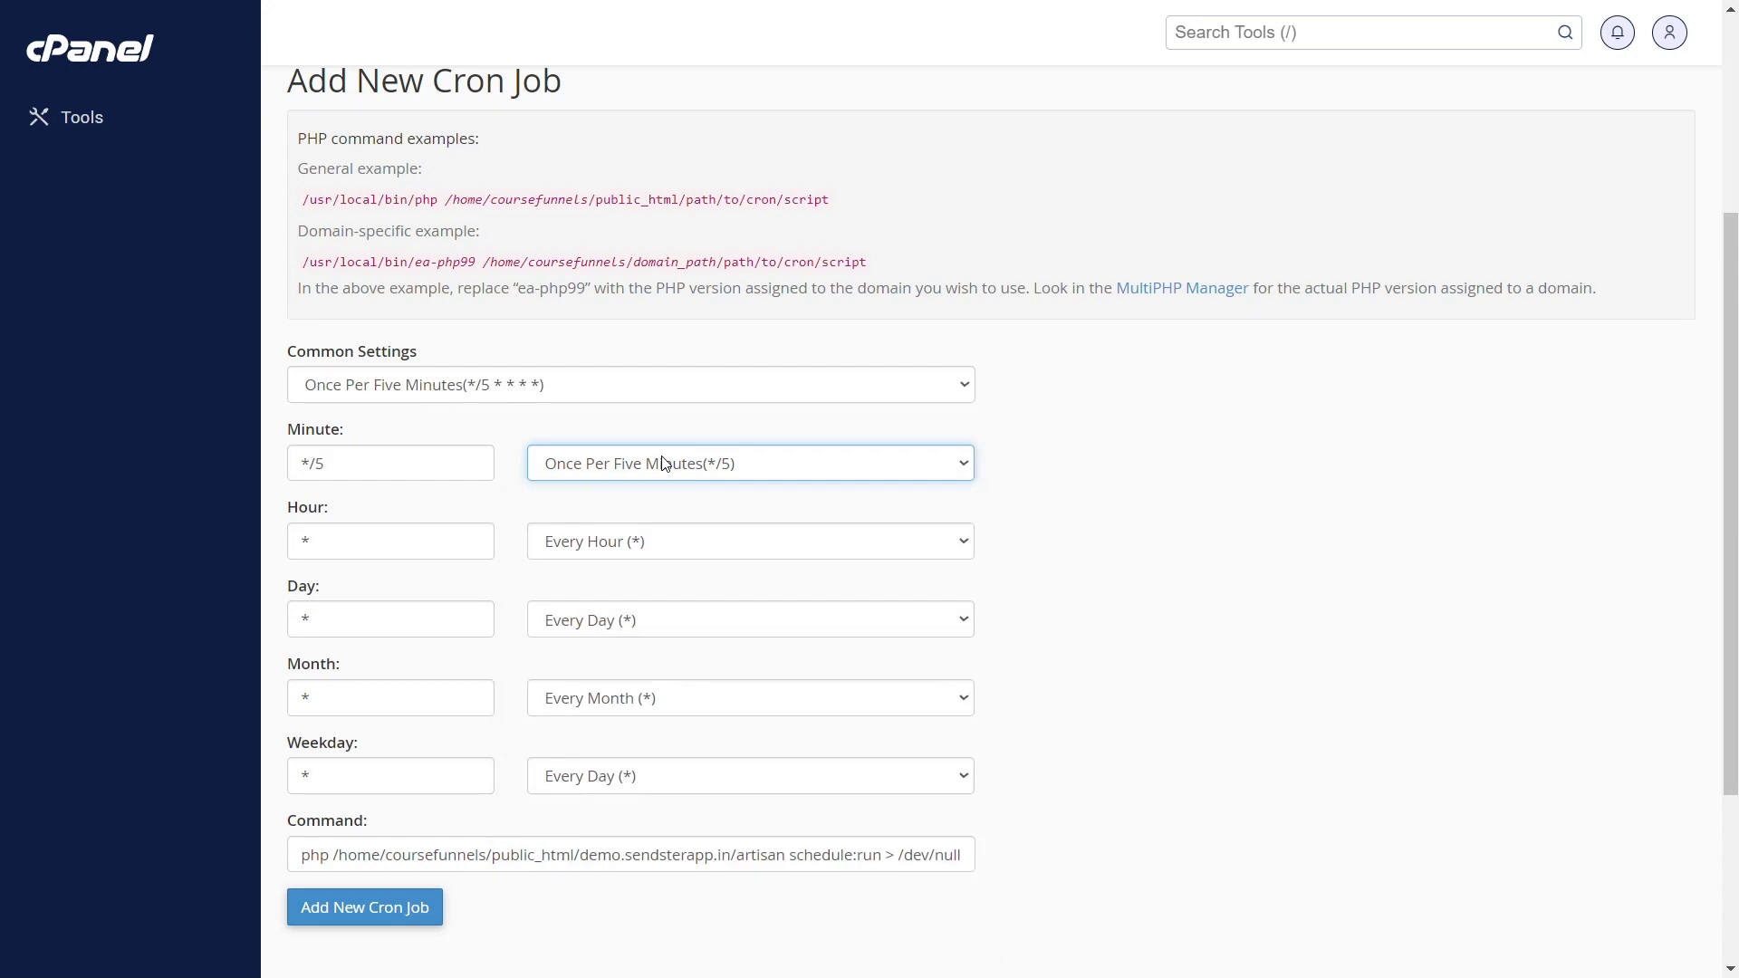
{"action": "key", "text": "Up"}
{"action": "key", "text": "Down"}
{"action": "key", "text": "Up"}
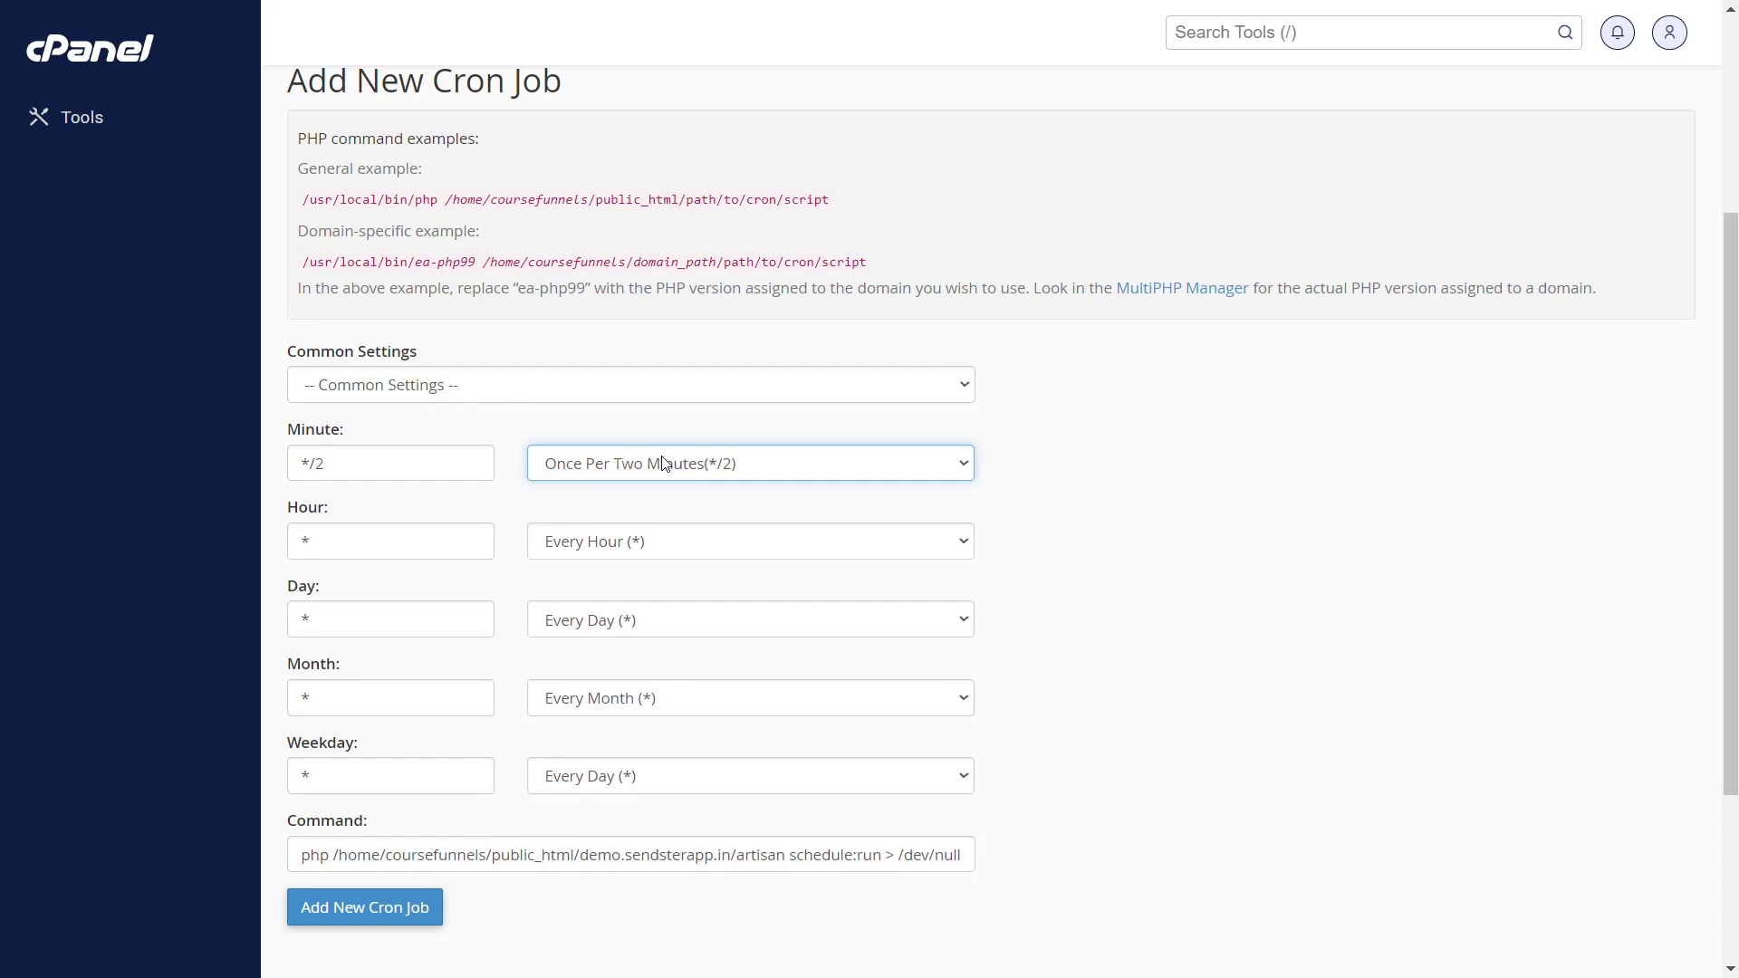
{"action": "left_click", "coordinate": [511, 730]}
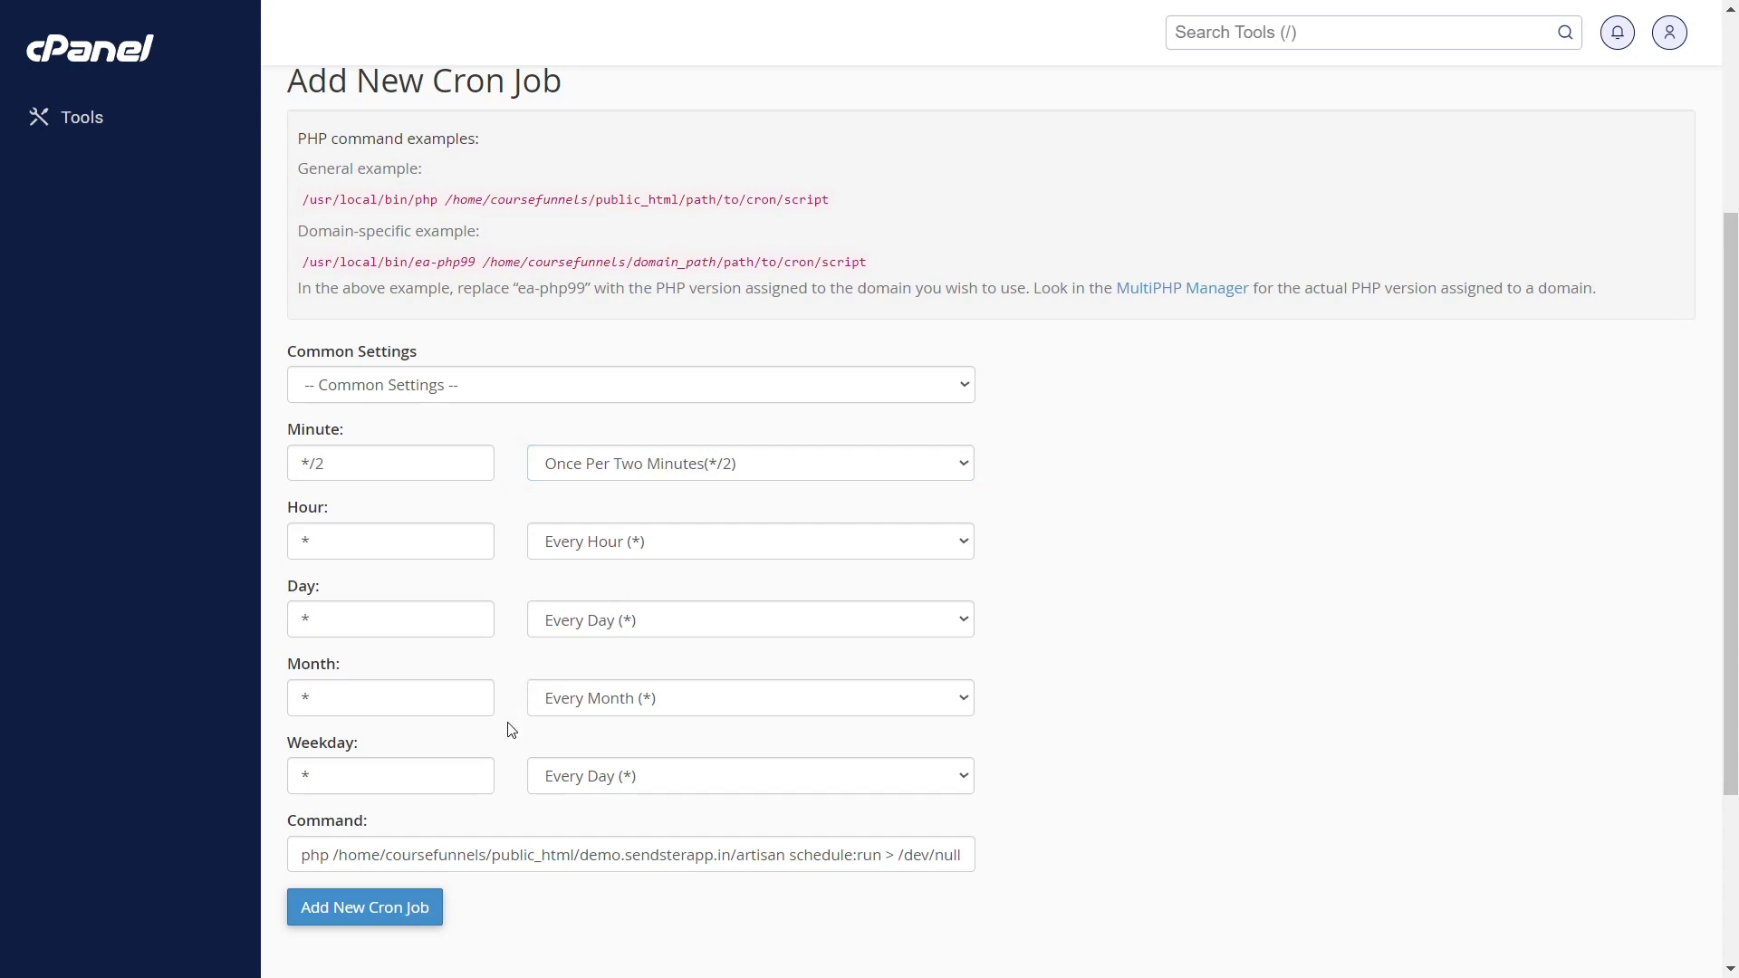
{"action": "left_click", "coordinate": [367, 912]}
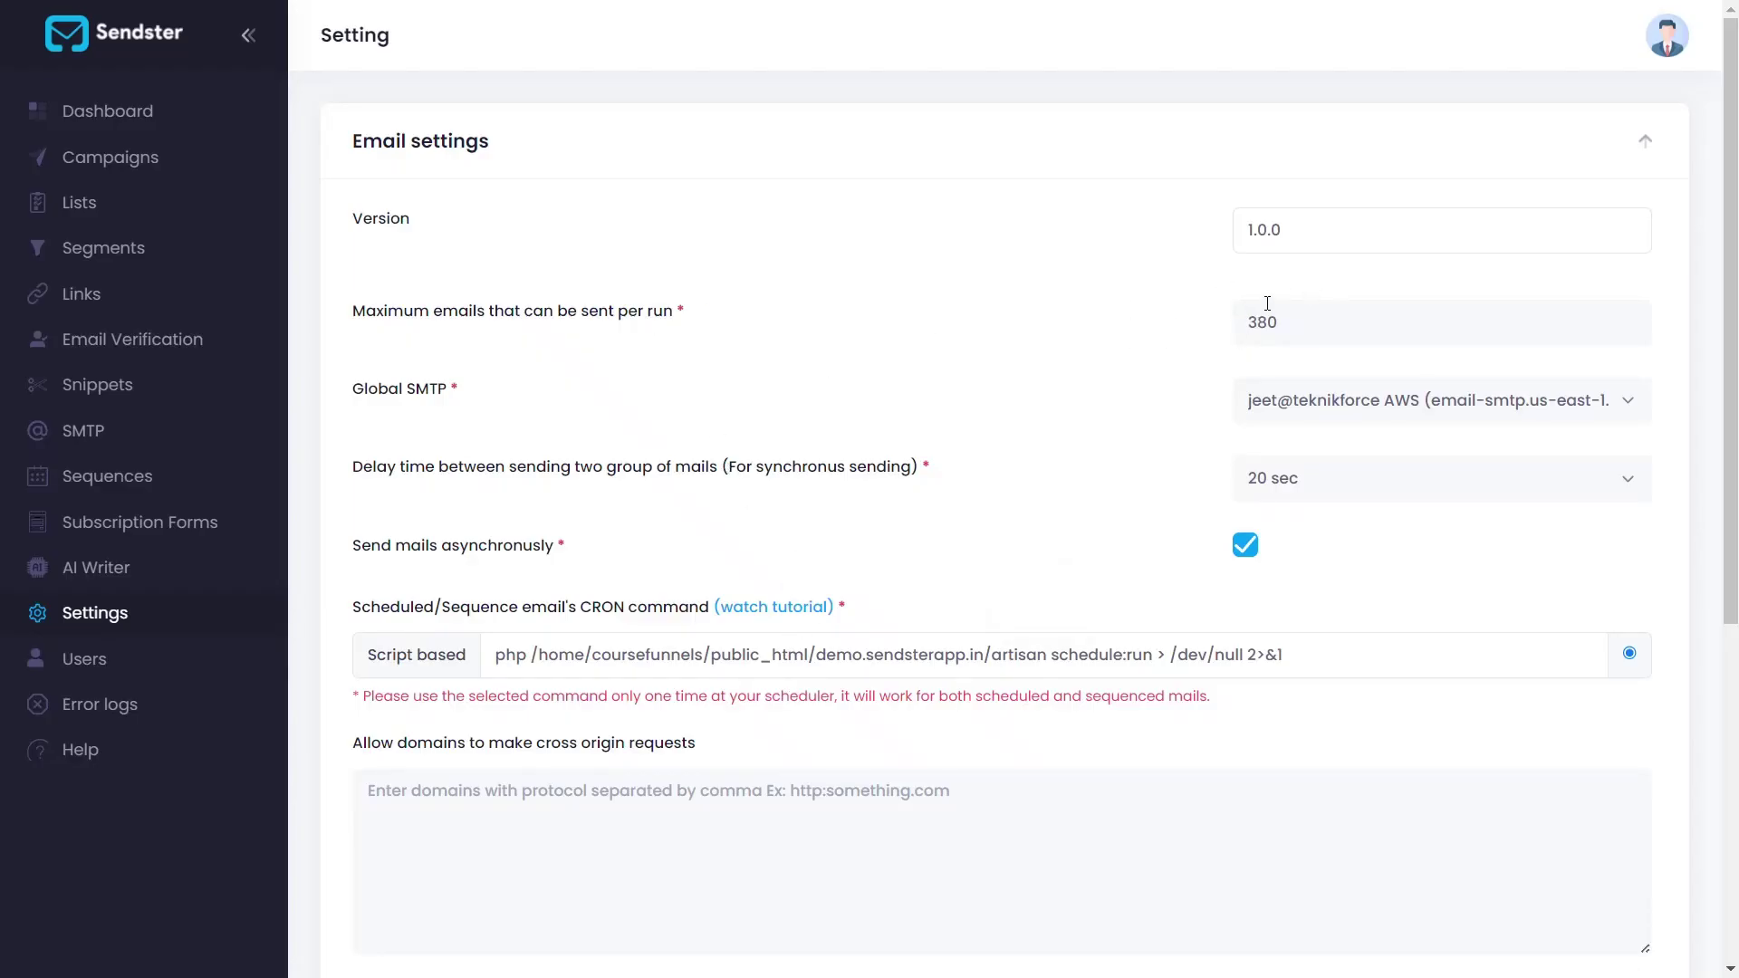
Switch back to the Sendster settings, try 500 as the maximum emails per run, and undo the change
{"action": "double_click", "coordinate": [1266, 335]}
{"action": "left_click", "coordinate": [1233, 354]}
{"action": "double_click", "coordinate": [1281, 329]}
{"action": "type", "text": "500"}
{"action": "double_click", "coordinate": [1281, 329]}
{"action": "key", "text": "BackSpace"}
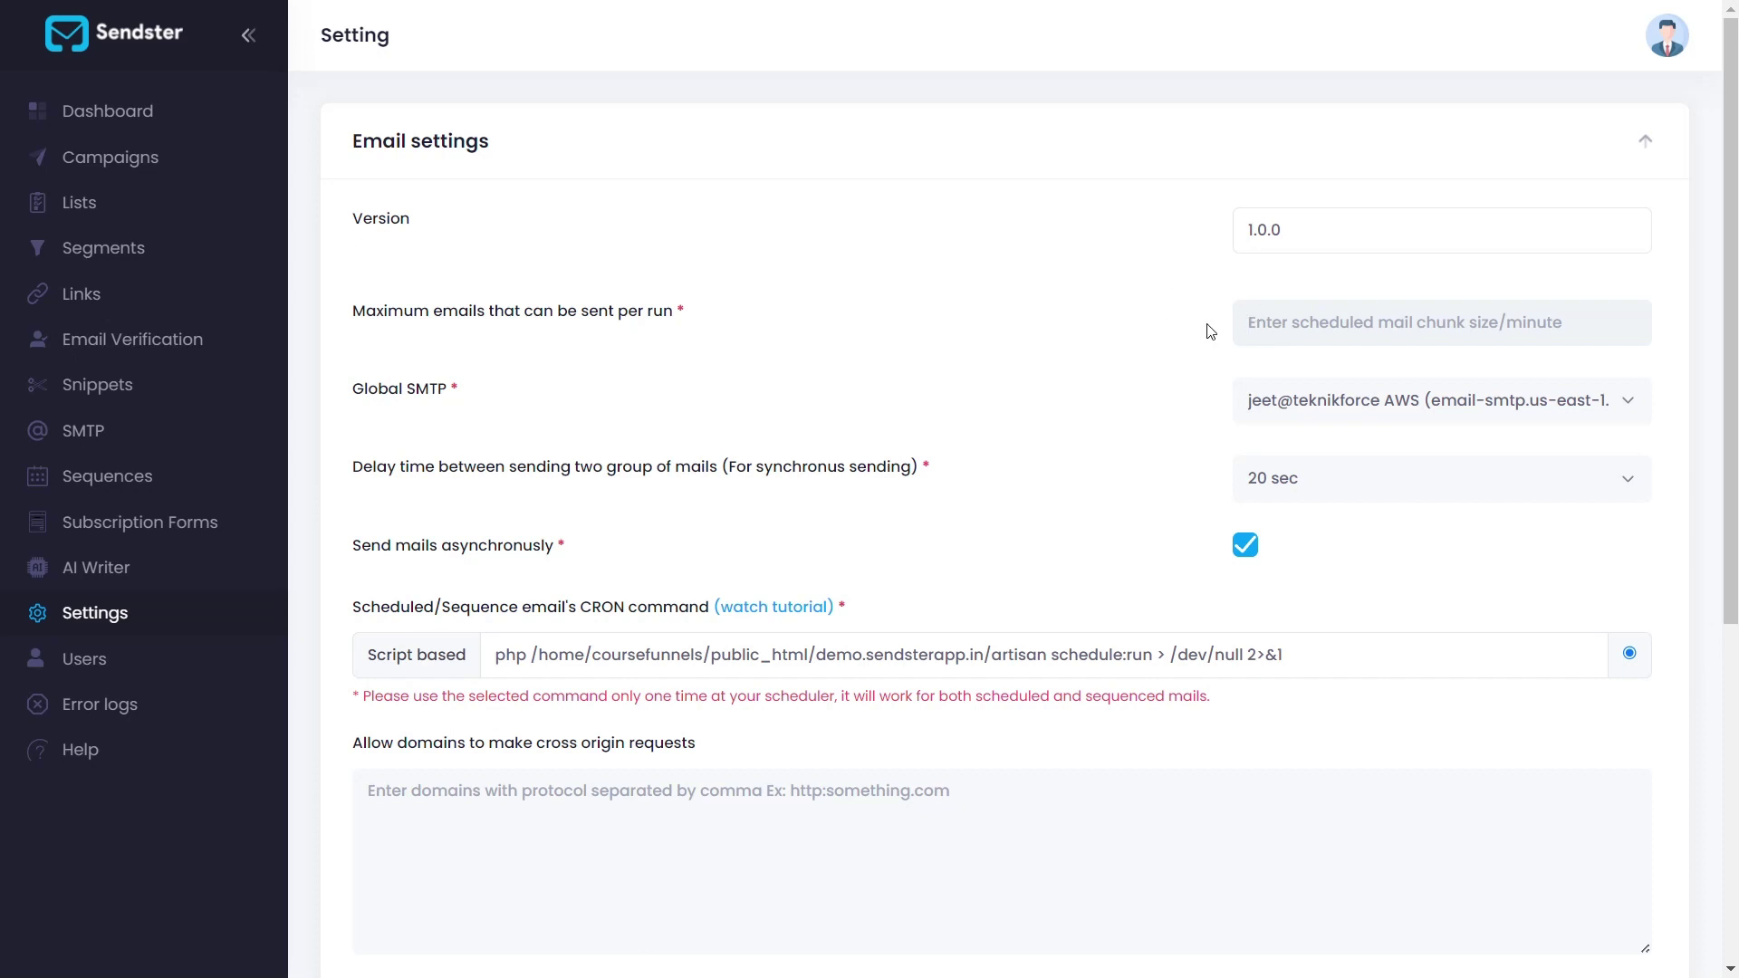
{"action": "key", "text": "ctrl+z"}
{"action": "key", "text": "ctrl+z"}
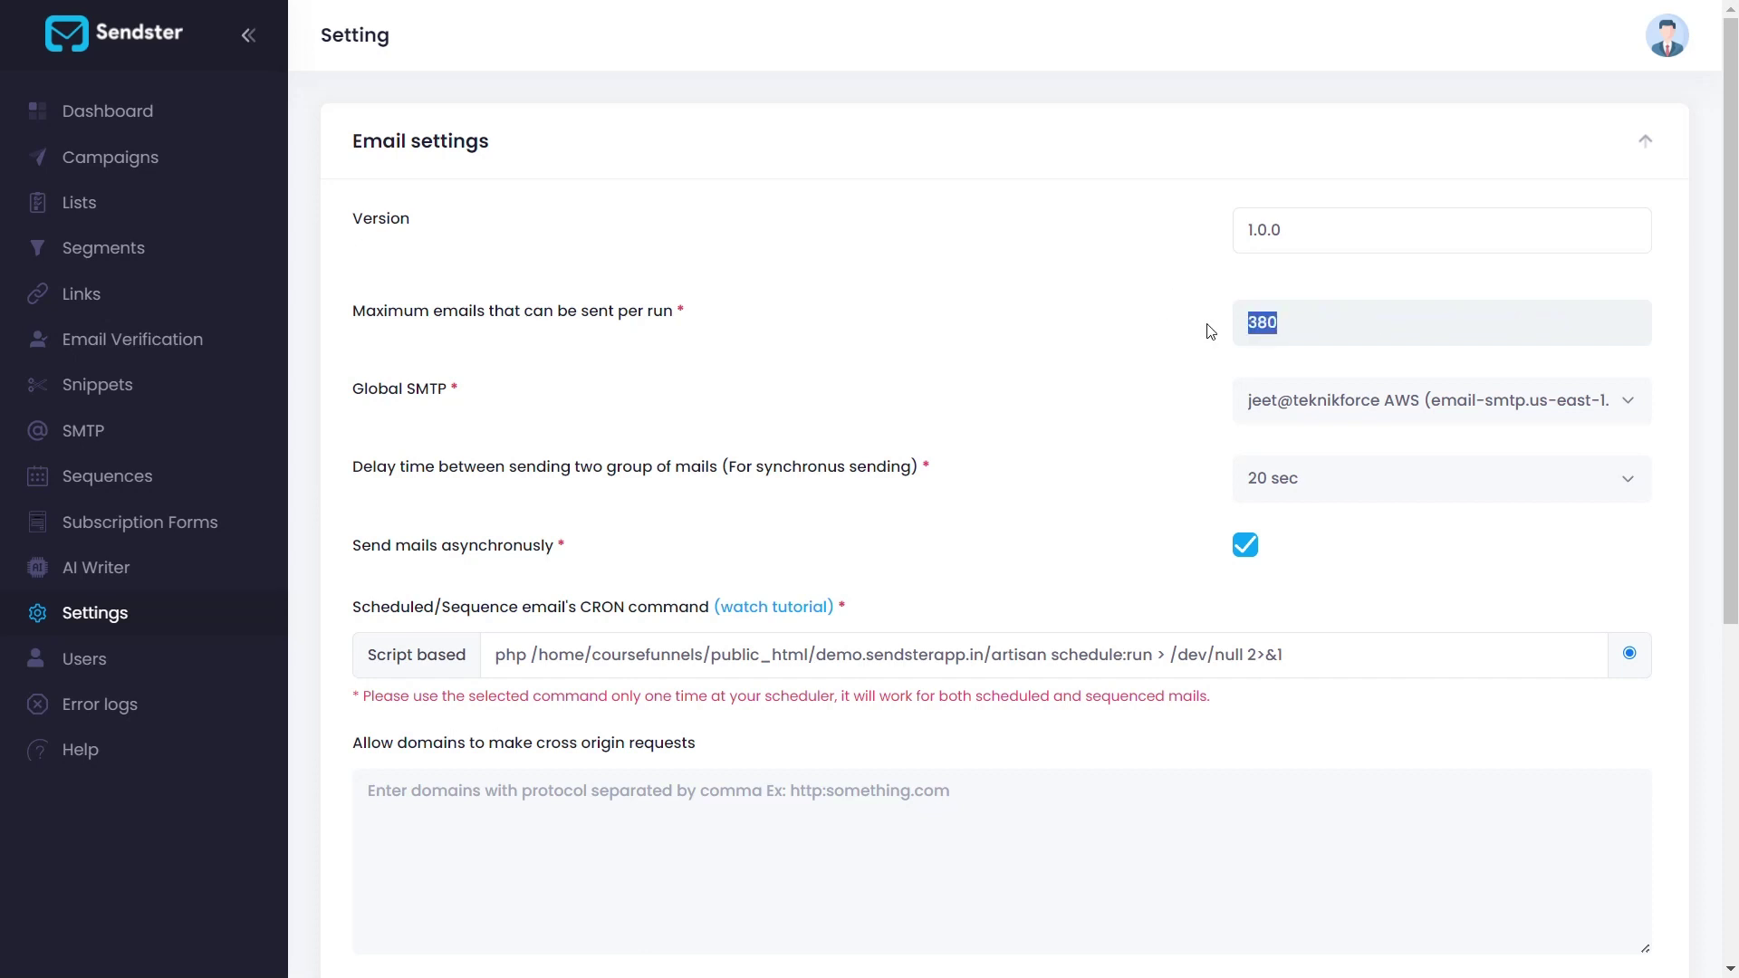
{"action": "left_click", "coordinate": [1211, 332]}
Examine the delay time setting between sending two groups of mails and its available options
{"action": "left_click_drag", "start_coordinate": [353, 468], "coordinate": [987, 490]}
{"action": "left_click", "coordinate": [987, 490]}
{"action": "left_click", "coordinate": [1315, 481]}
{"action": "left_click", "coordinate": [1314, 481]}
Turn off asynchronous mail sending and save the settings
{"action": "left_click", "coordinate": [1245, 546]}
{"action": "left_click", "coordinate": [1249, 547]}
{"action": "scroll", "coordinate": [906, 738], "scroll_direction": "down", "scroll_amount": 5}
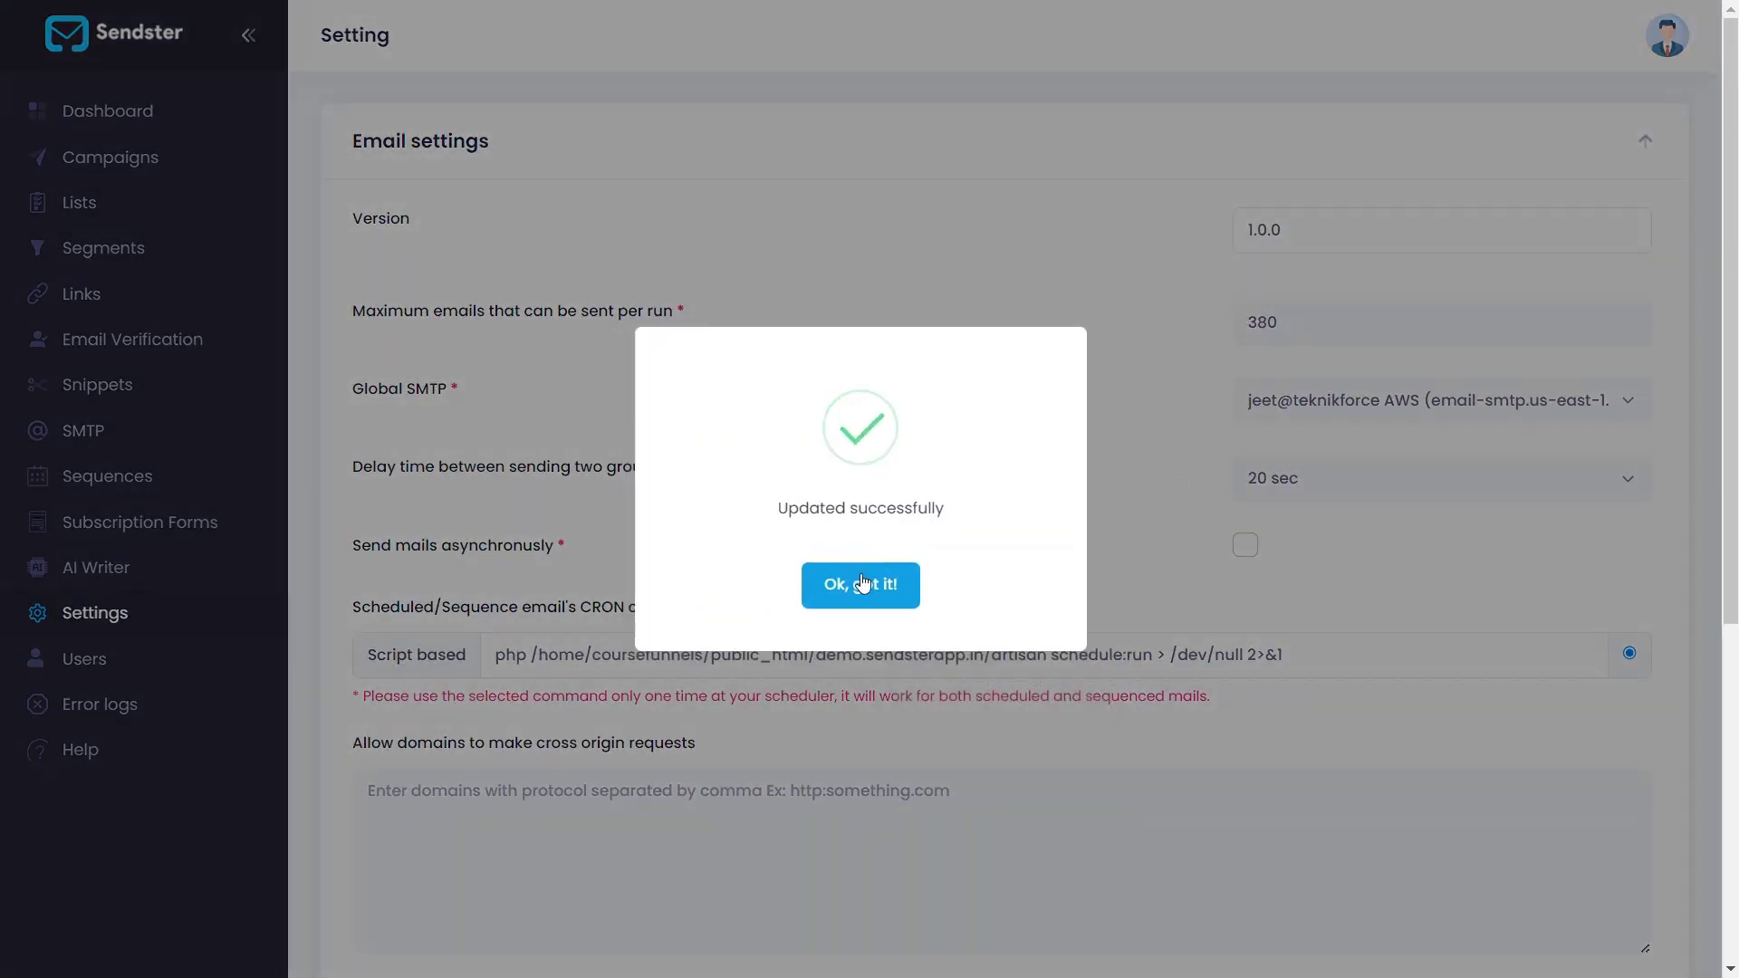
{"action": "left_click", "coordinate": [863, 584]}
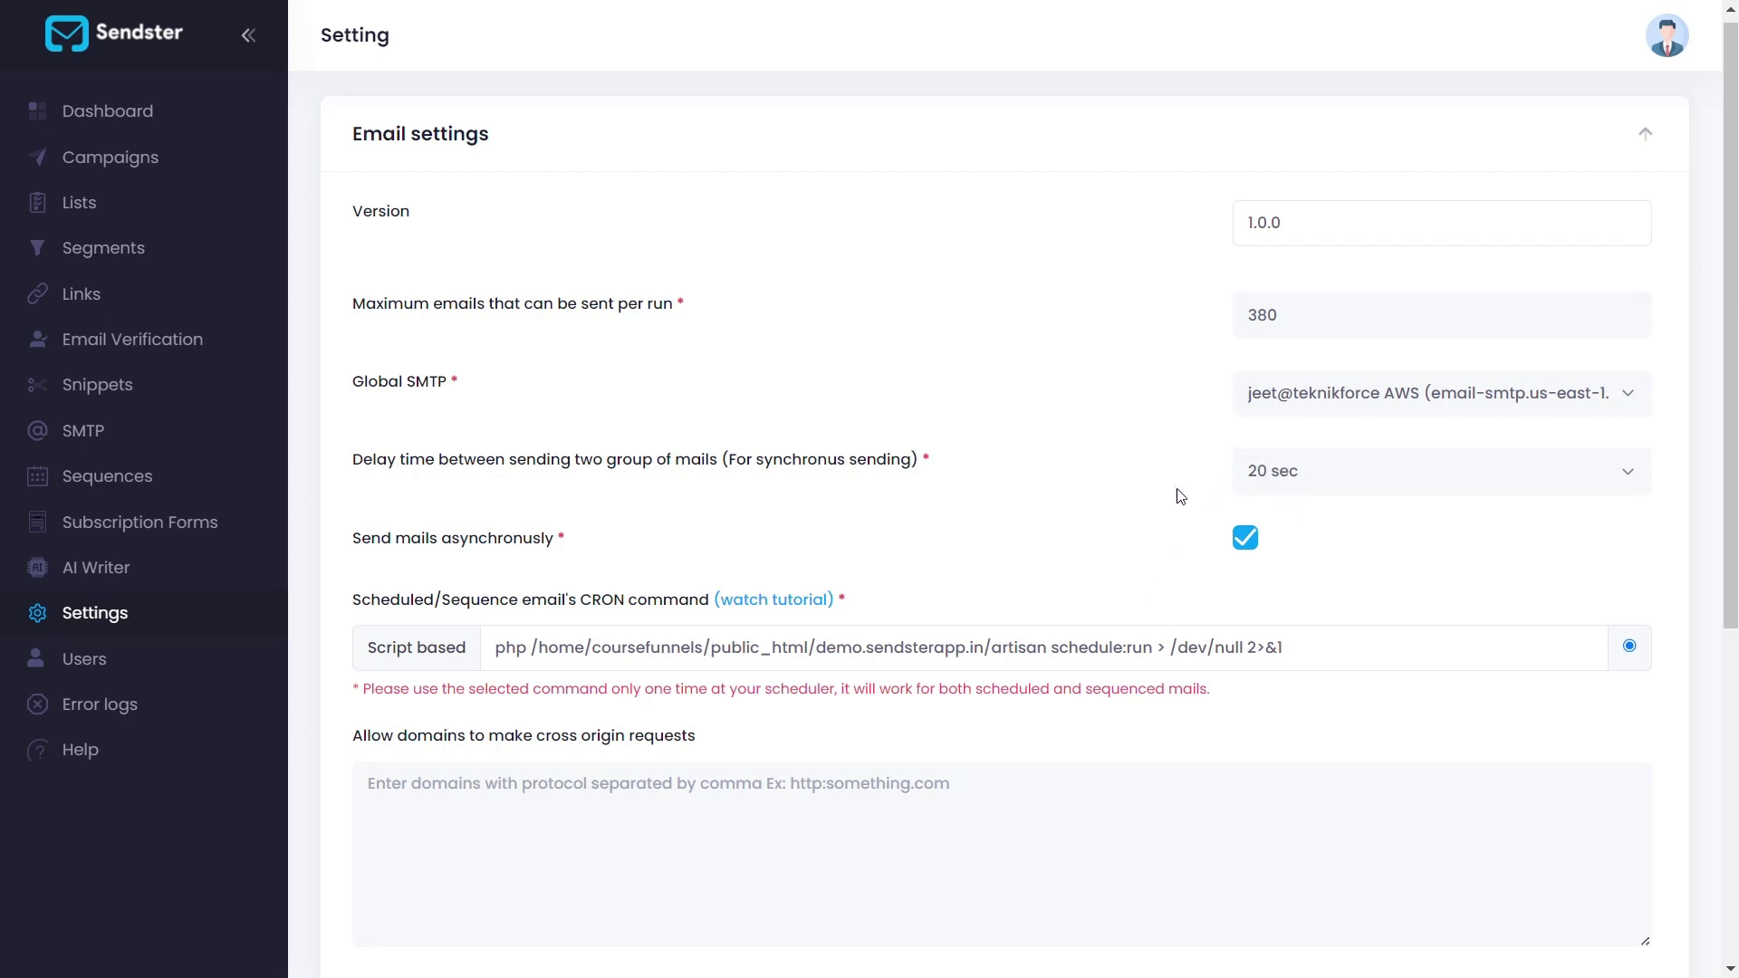
Try to set the maximum emails that can be sent per run to 500, and undo the entry
{"action": "double_click", "coordinate": [1288, 314]}
{"action": "type", "text": "500"}
{"action": "key", "text": "ctrl+z"}
{"action": "left_click", "coordinate": [1191, 349]}
{"action": "scroll", "coordinate": [886, 534], "scroll_direction": "down", "scroll_amount": 1}
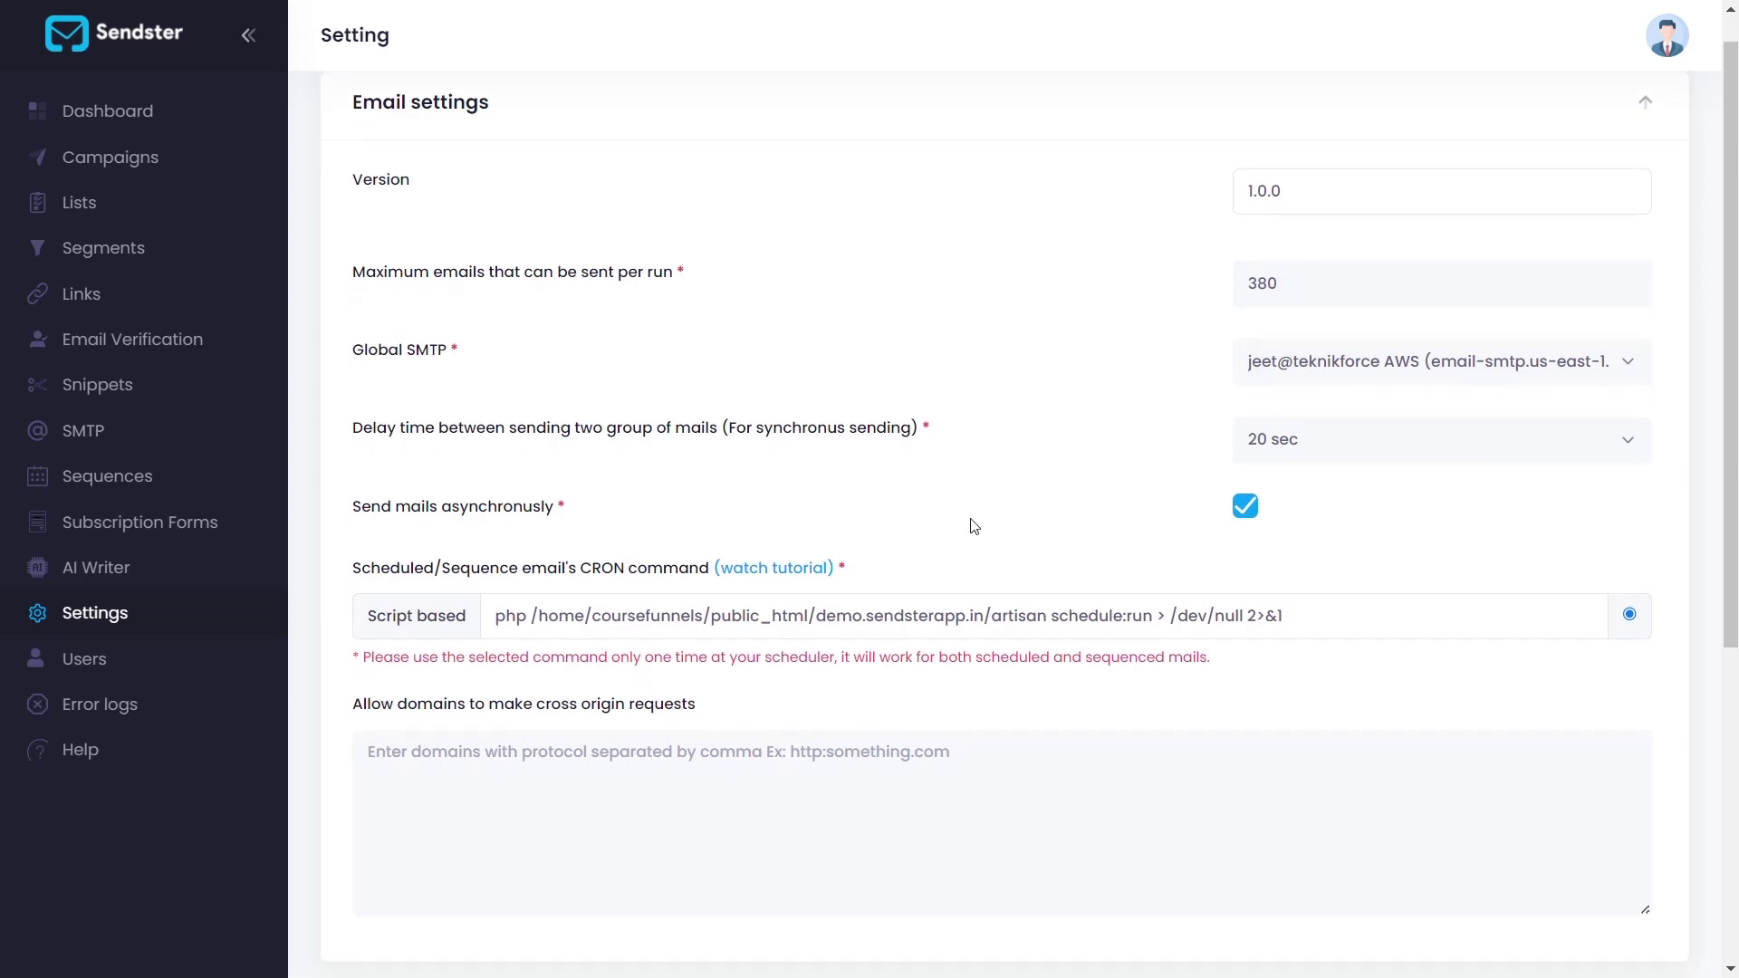
Switch asynchronous mail sending off and back on
{"action": "left_click", "coordinate": [1247, 504]}
{"action": "scroll", "coordinate": [1077, 561], "scroll_direction": "down", "scroll_amount": 1}
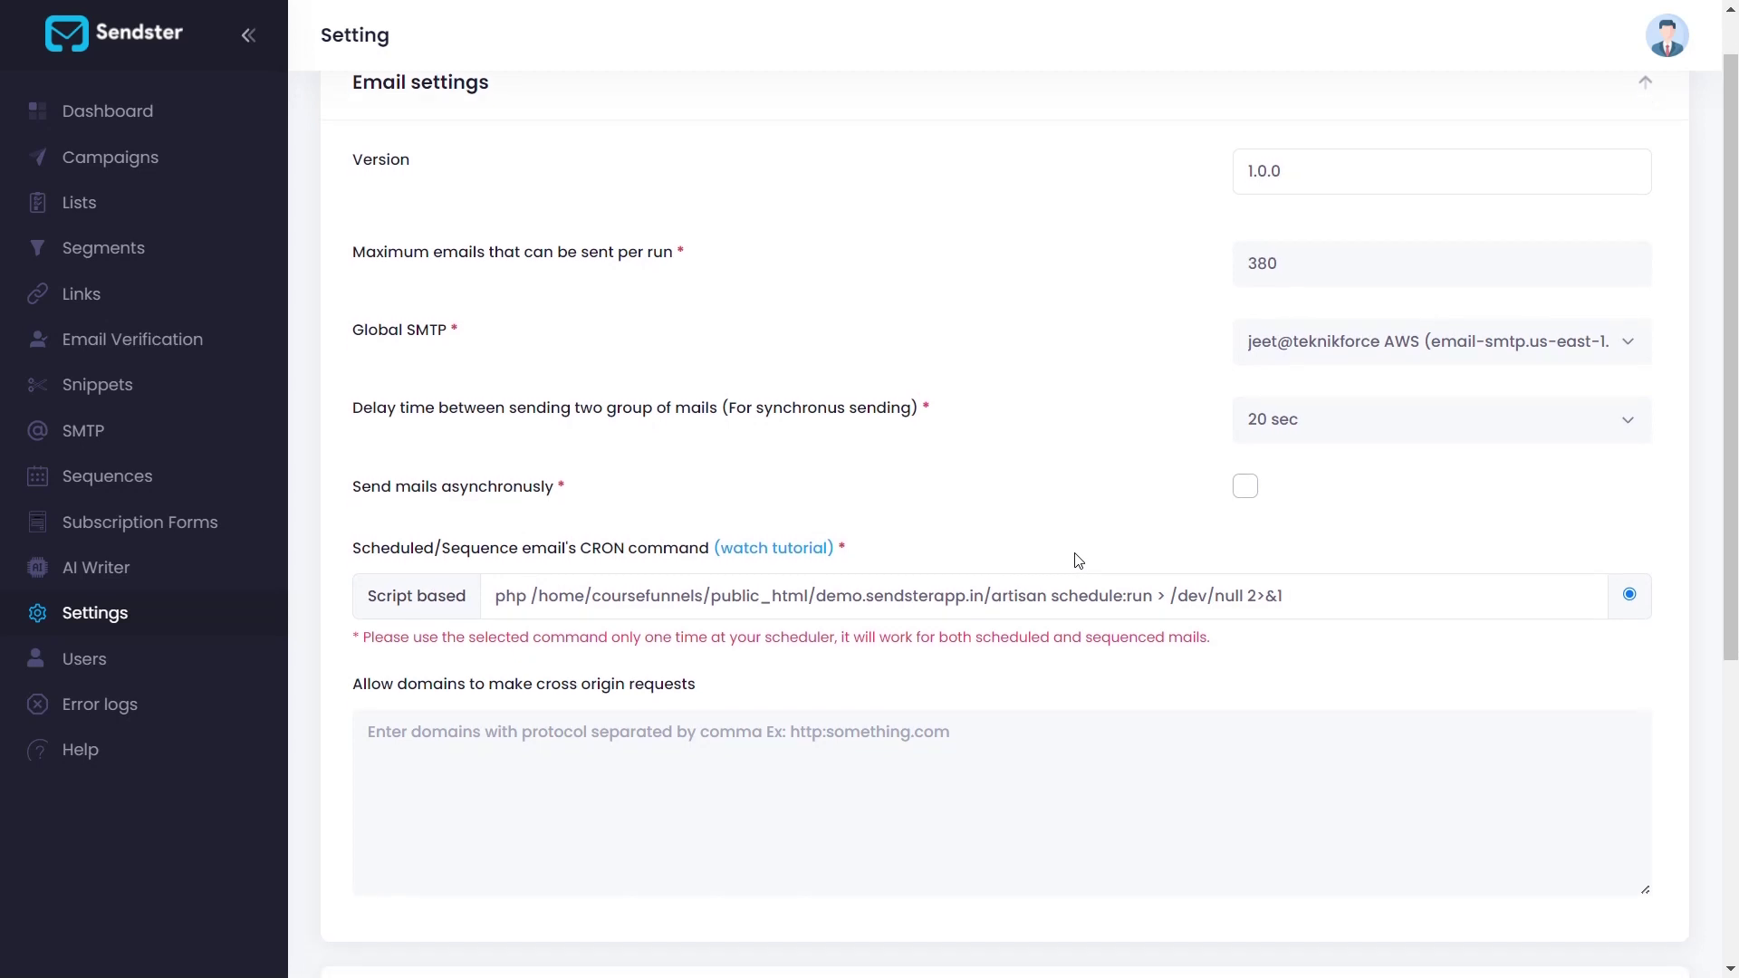
{"action": "scroll", "coordinate": [1078, 561], "scroll_direction": "down", "scroll_amount": 1}
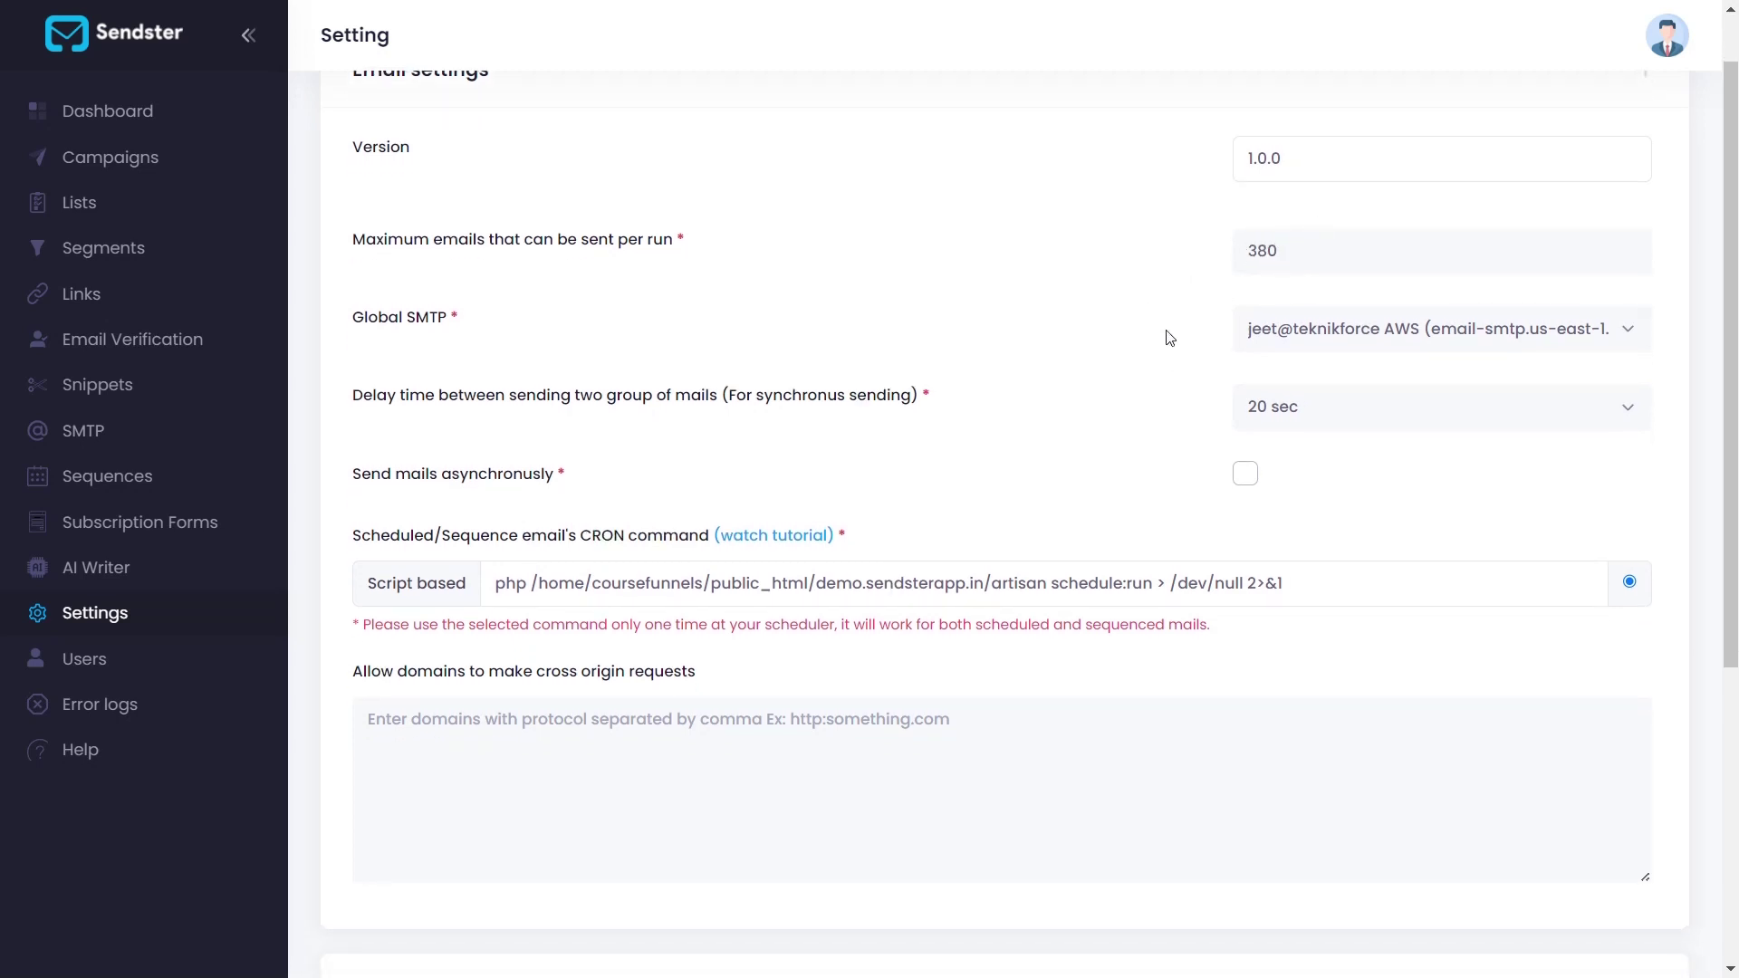
{"action": "left_click", "coordinate": [1246, 474]}
Look through the delay time options without changing the delay, and toggle asynchronous sending off and on again
{"action": "left_click", "coordinate": [1277, 418]}
{"action": "left_click", "coordinate": [1277, 419]}
{"action": "left_click", "coordinate": [1302, 404]}
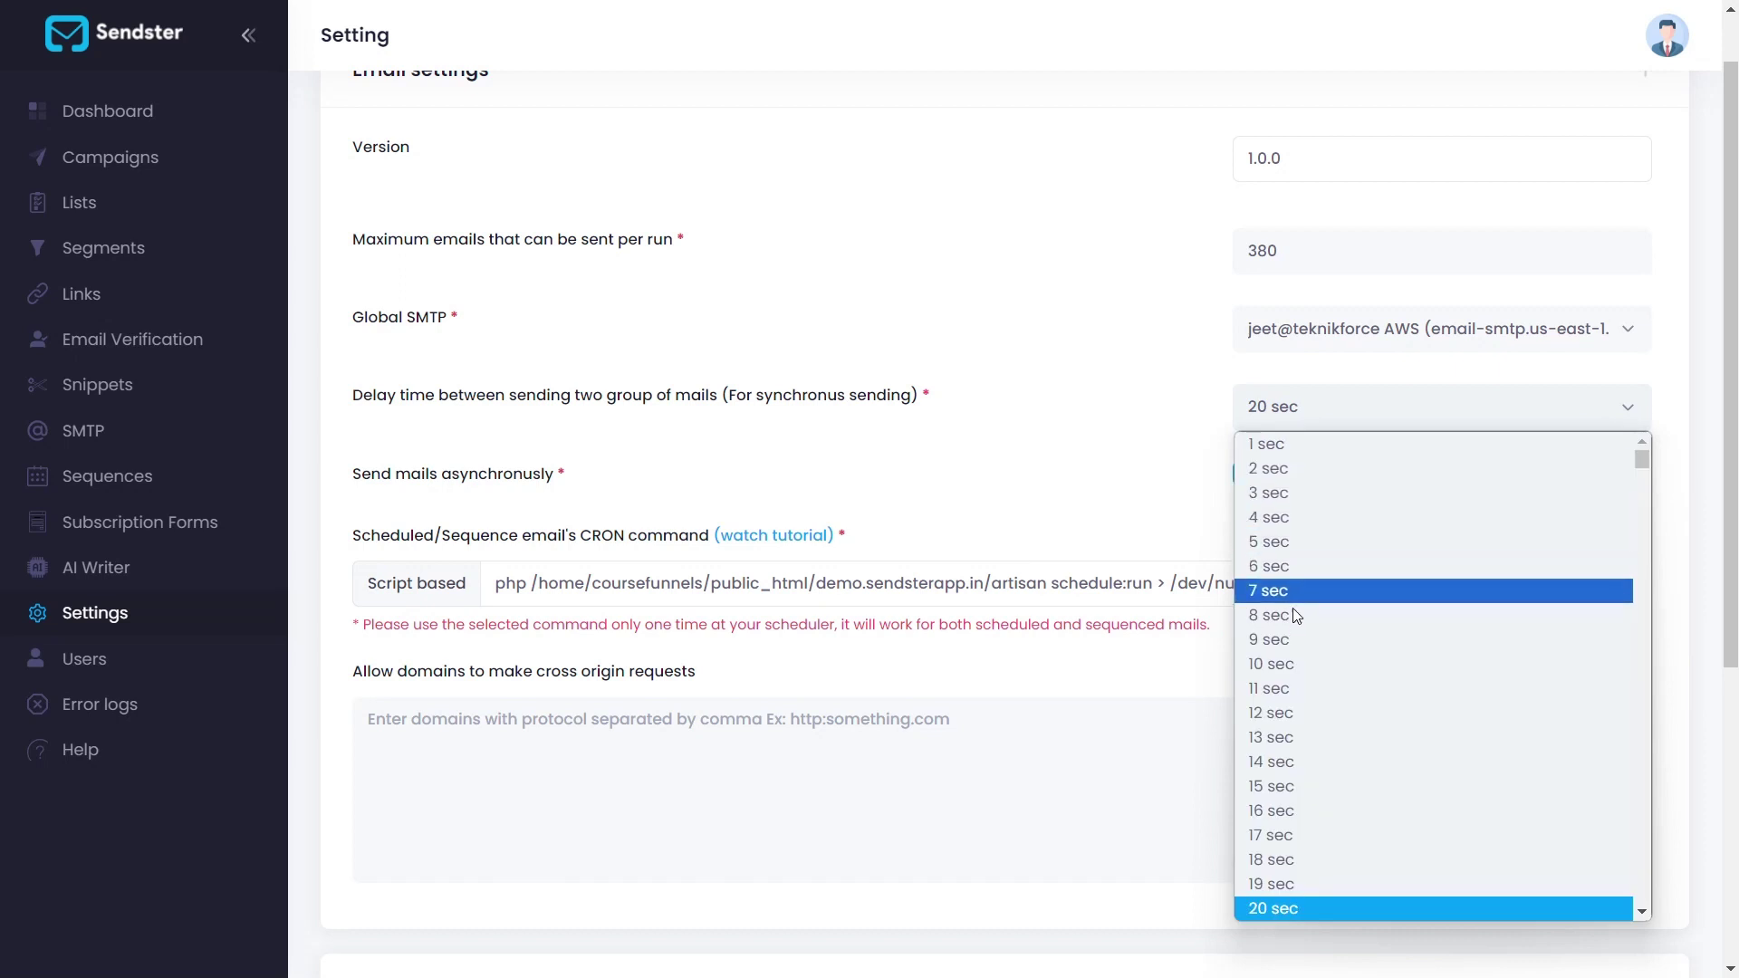
{"action": "left_click", "coordinate": [1284, 493]}
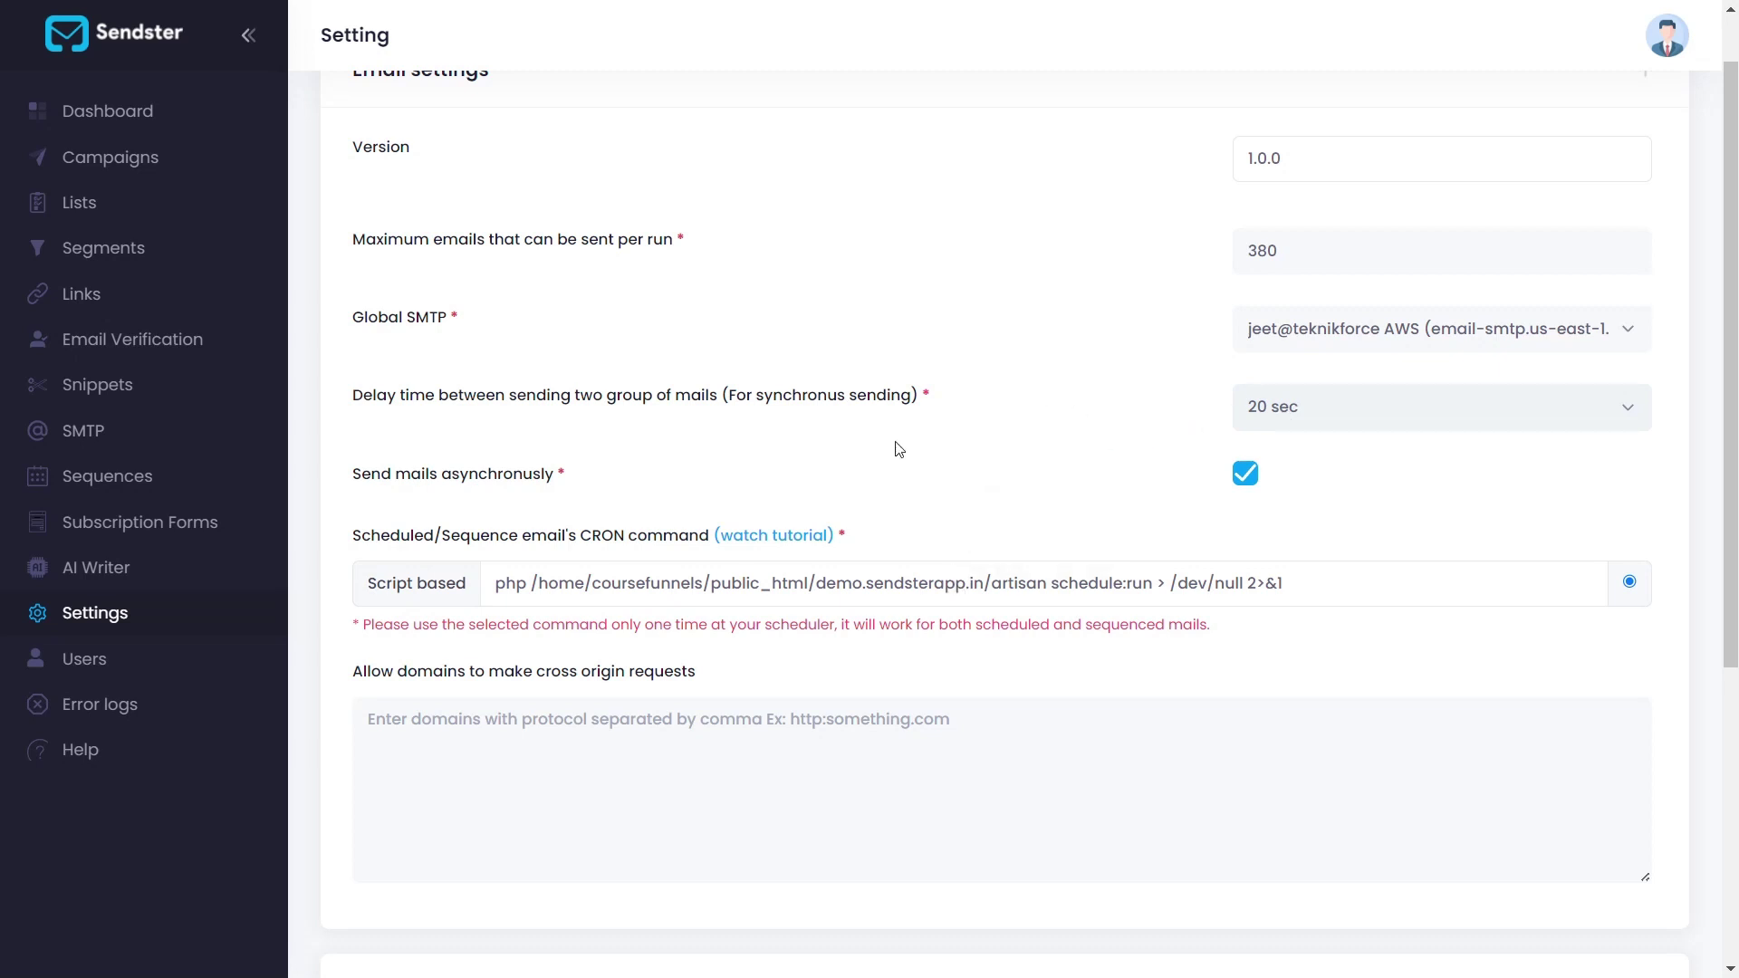
{"action": "scroll", "coordinate": [899, 449], "scroll_direction": "down", "scroll_amount": 1}
{"action": "scroll", "coordinate": [899, 449], "scroll_direction": "up", "scroll_amount": 1}
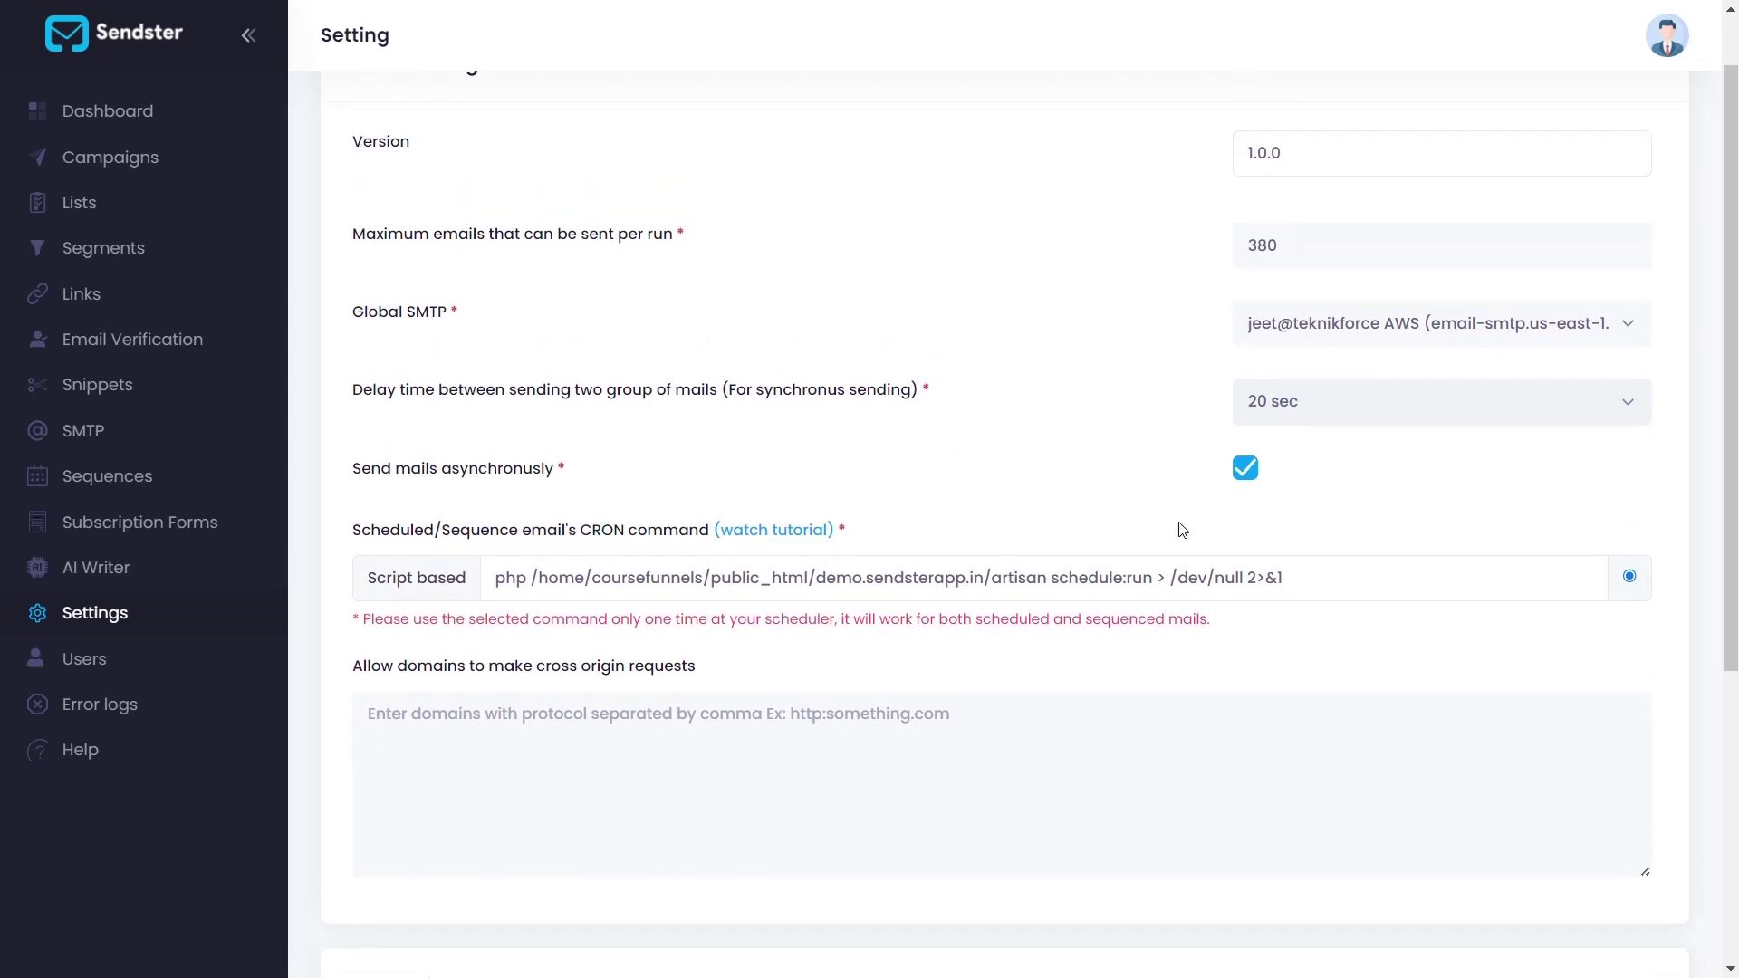
{"action": "left_click", "coordinate": [1244, 469]}
{"action": "left_click", "coordinate": [1244, 469]}
Try teknikforce.com,google.com as the domains allowed to make cross origin requests, and clear the field
{"action": "left_click", "coordinate": [846, 713]}
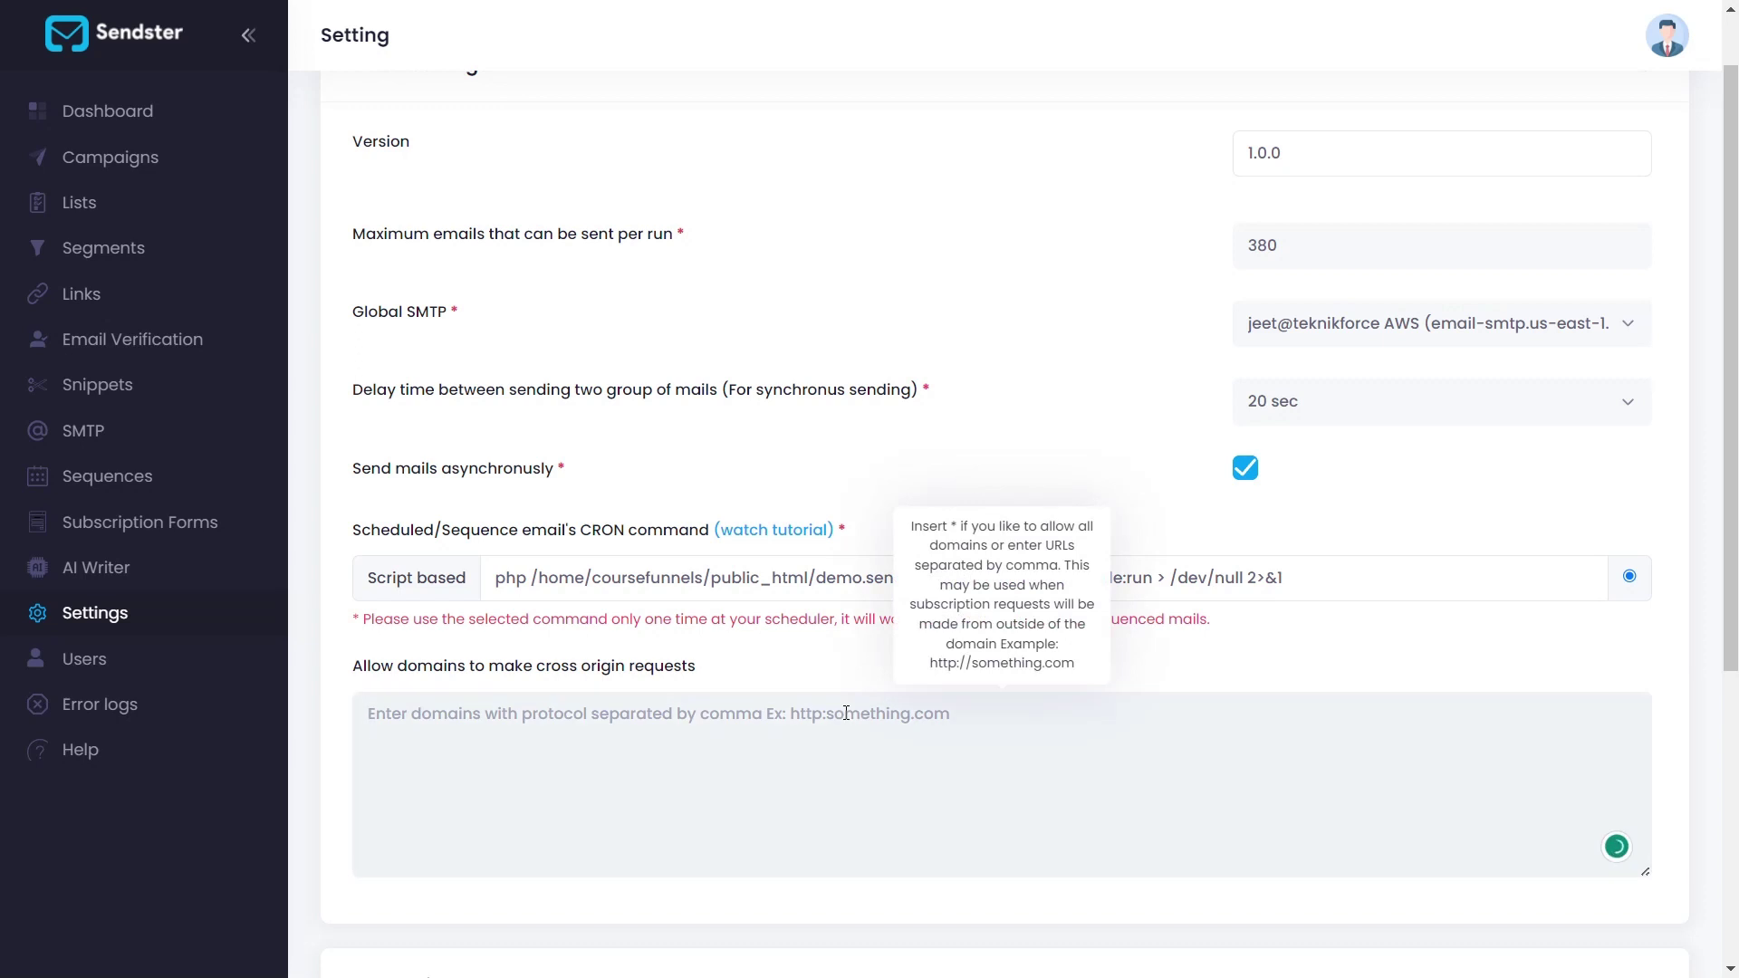
{"action": "type", "text": "htt"}
{"action": "key", "text": "ctrl+a"}
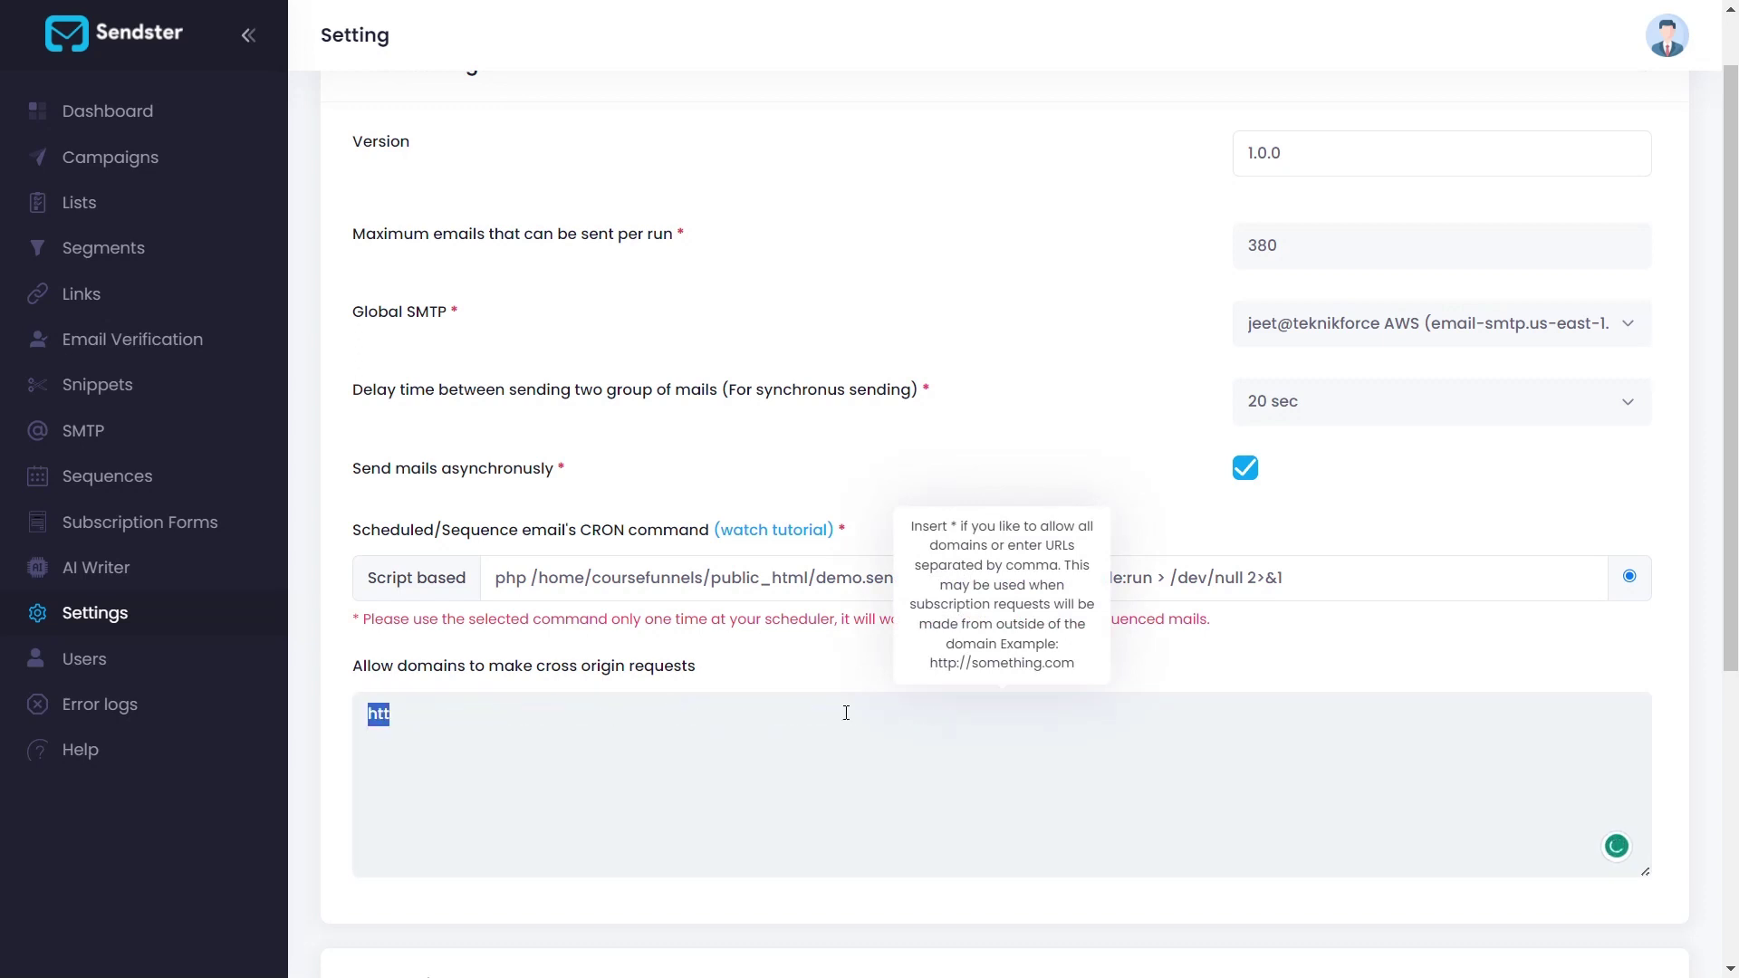
{"action": "type", "text": "teknikforce.com"}
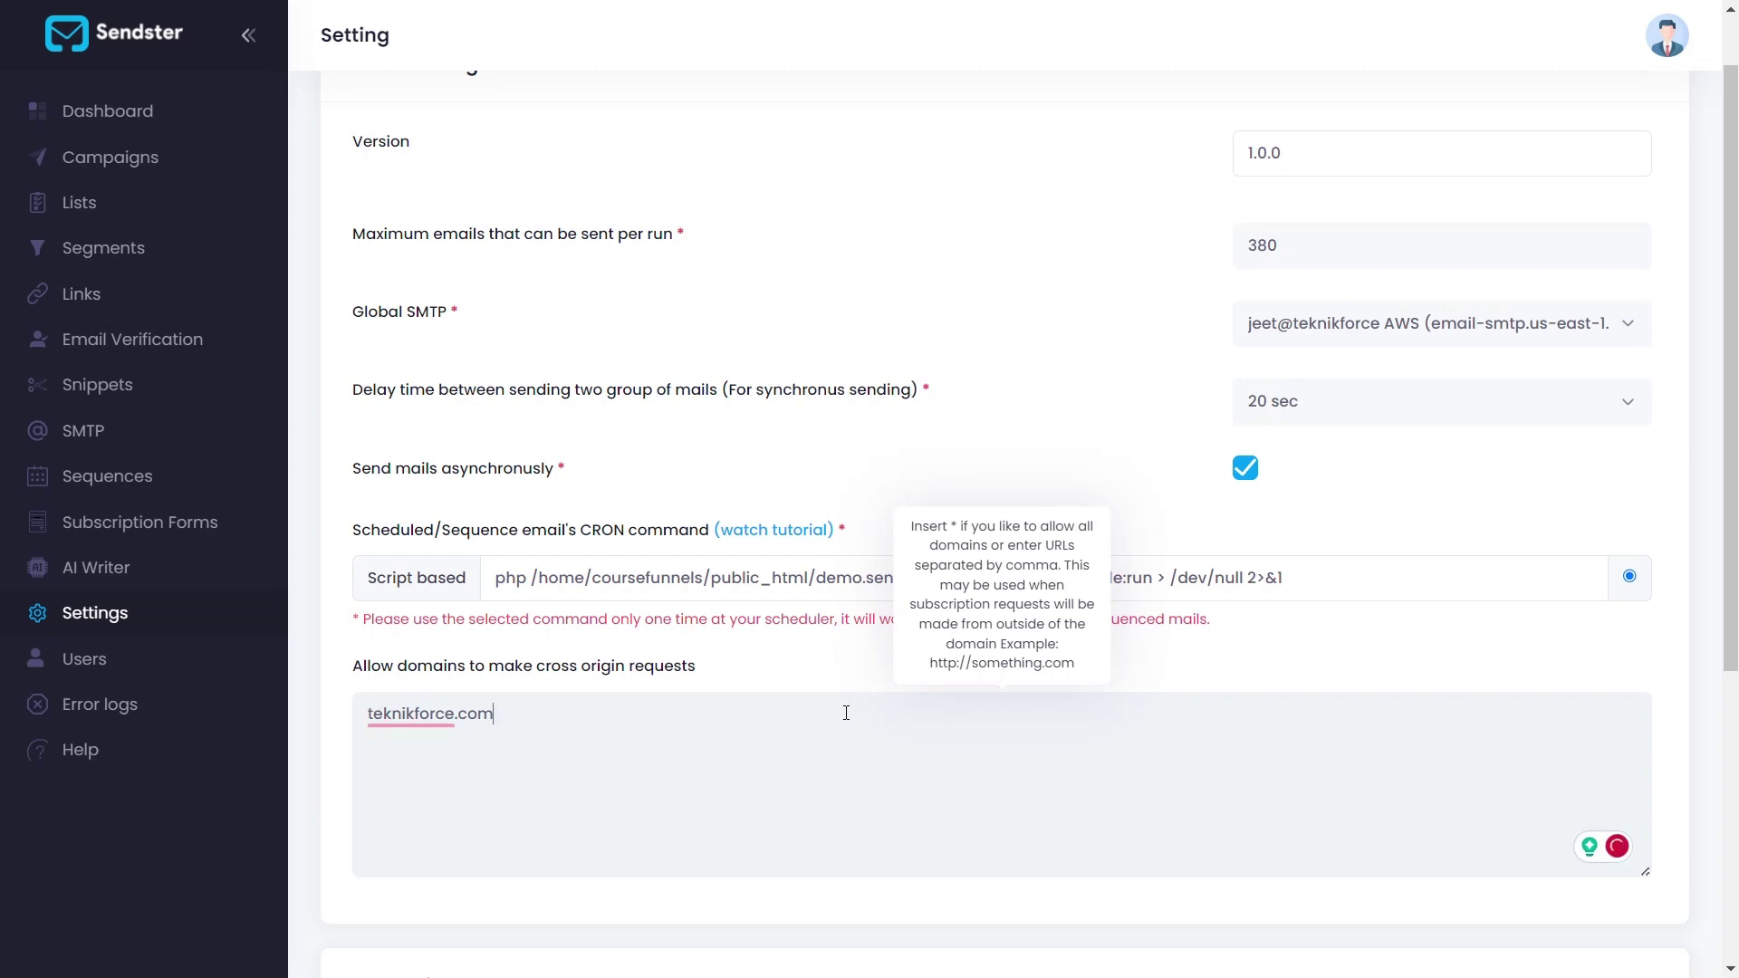
{"action": "type", "text": ",google.com"}
{"action": "key", "text": "ctrl+a"}
{"action": "key", "text": "BackSpace"}
Re-create the API key and save the settings, keeping third-party API access to lists enabled
{"action": "scroll", "coordinate": [846, 713], "scroll_direction": "down", "scroll_amount": 5}
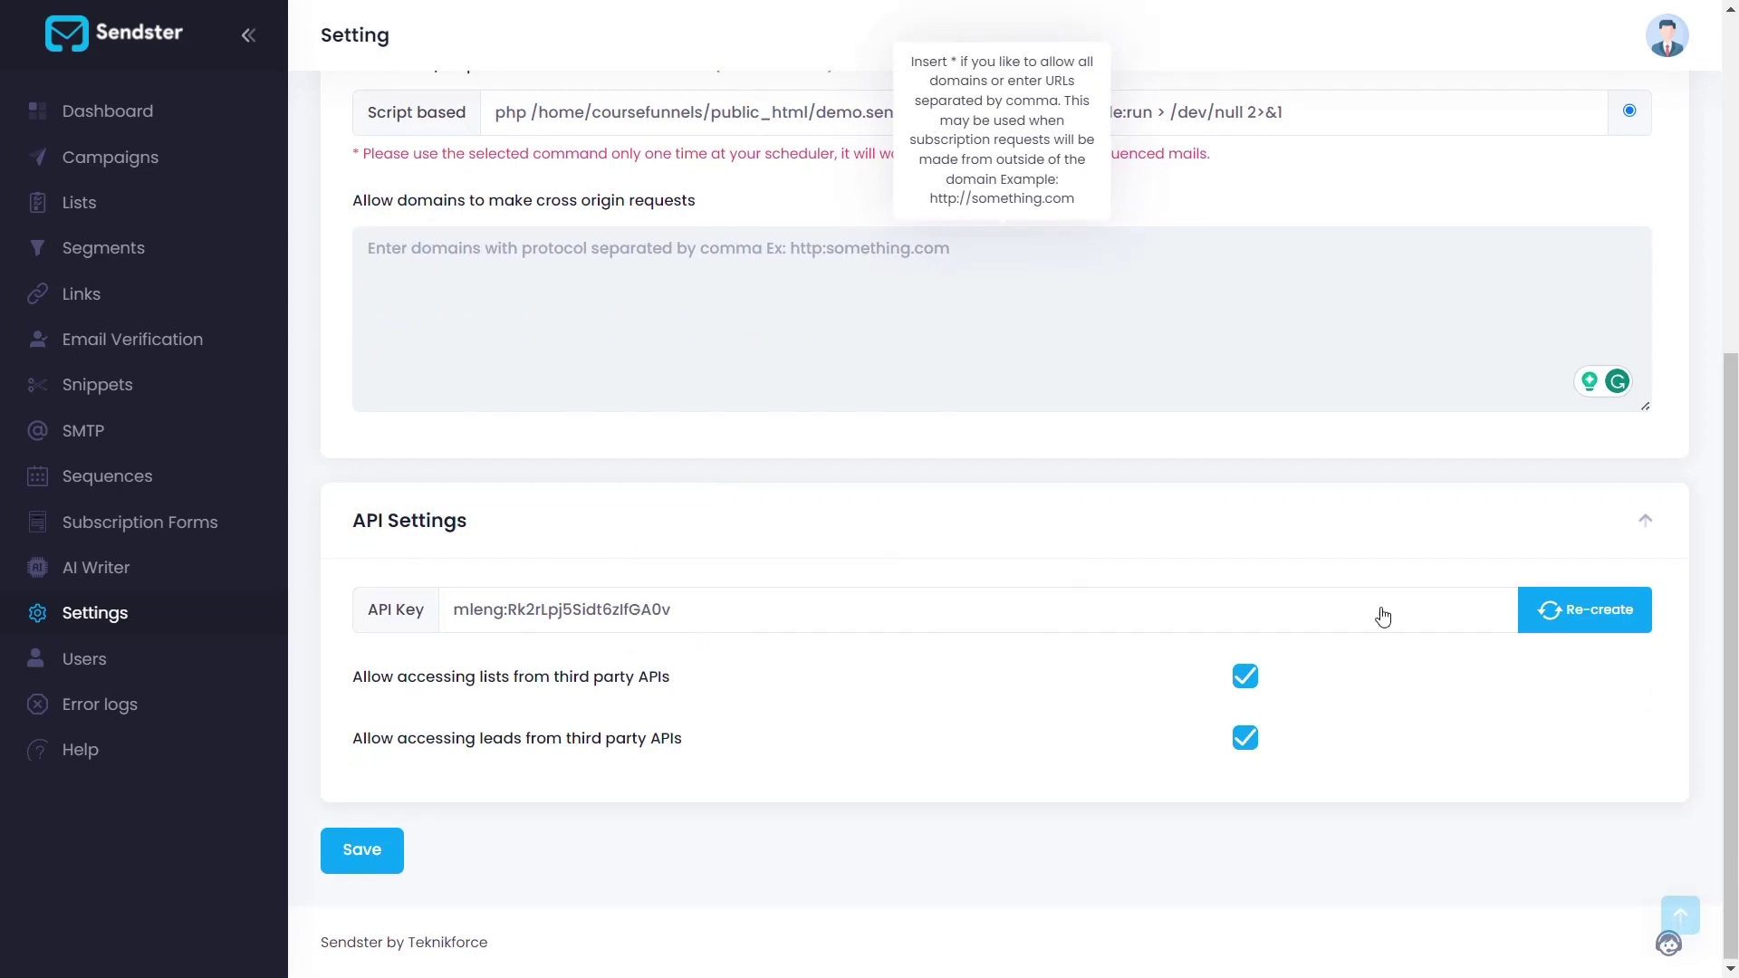
{"action": "left_click", "coordinate": [1560, 615]}
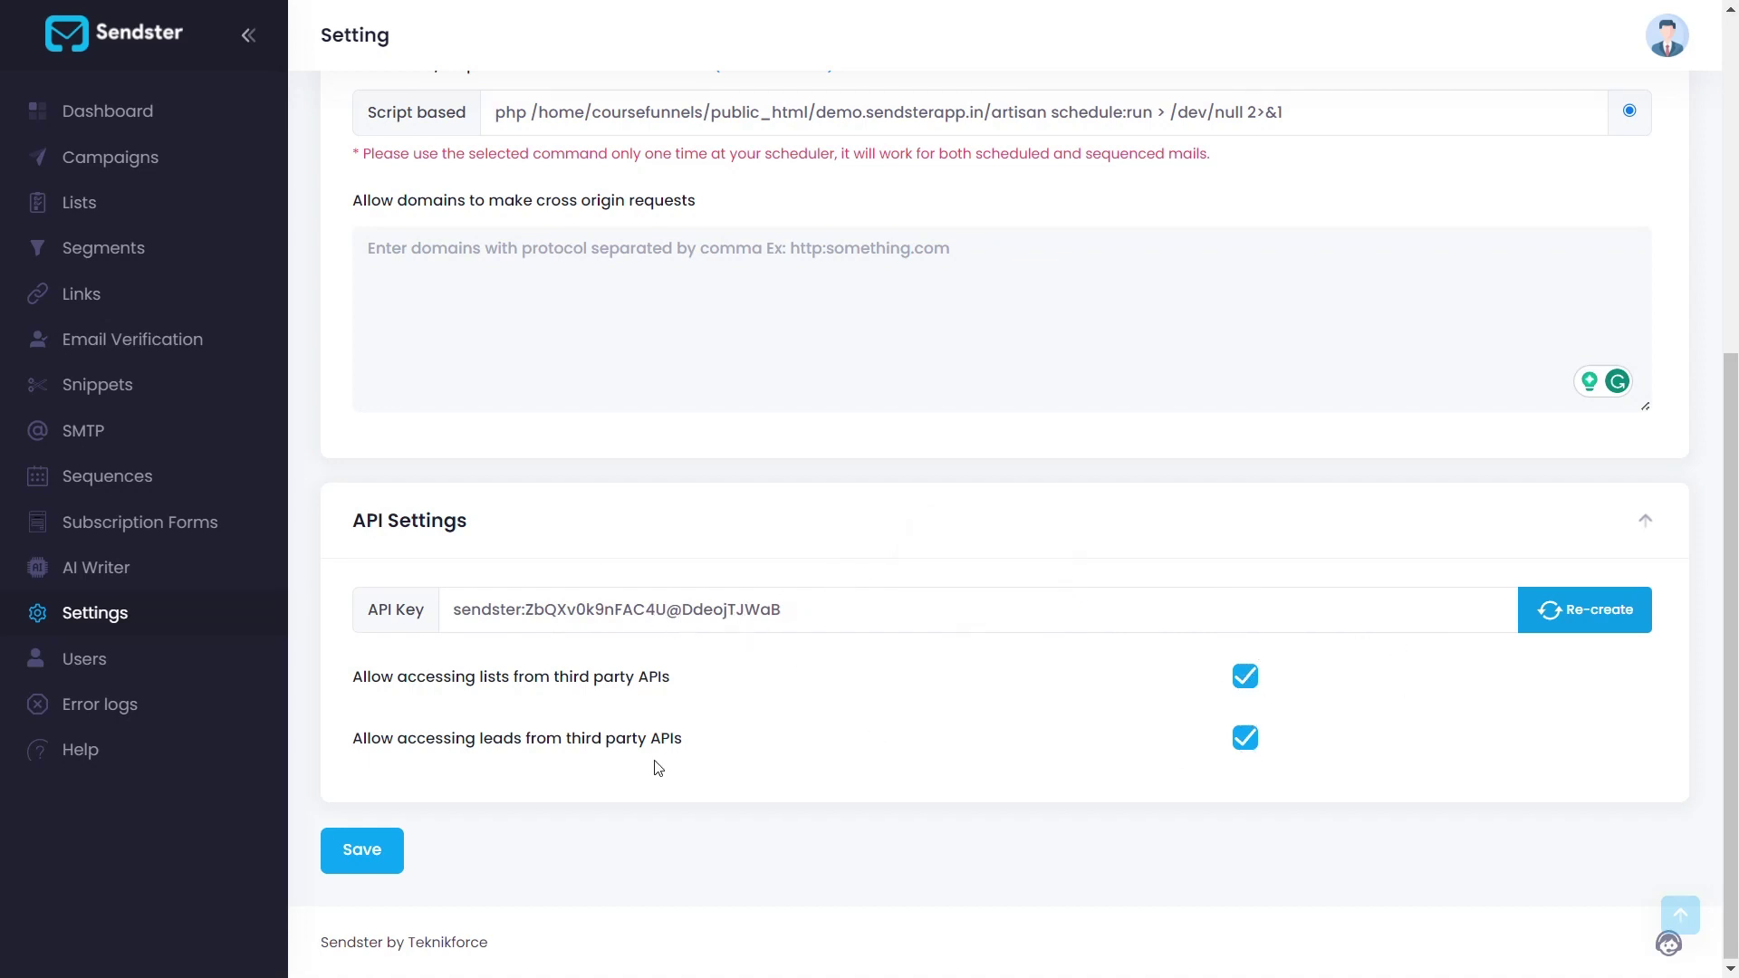
{"action": "left_click", "coordinate": [1246, 687]}
{"action": "left_click", "coordinate": [1245, 677]}
{"action": "left_click", "coordinate": [360, 847]}
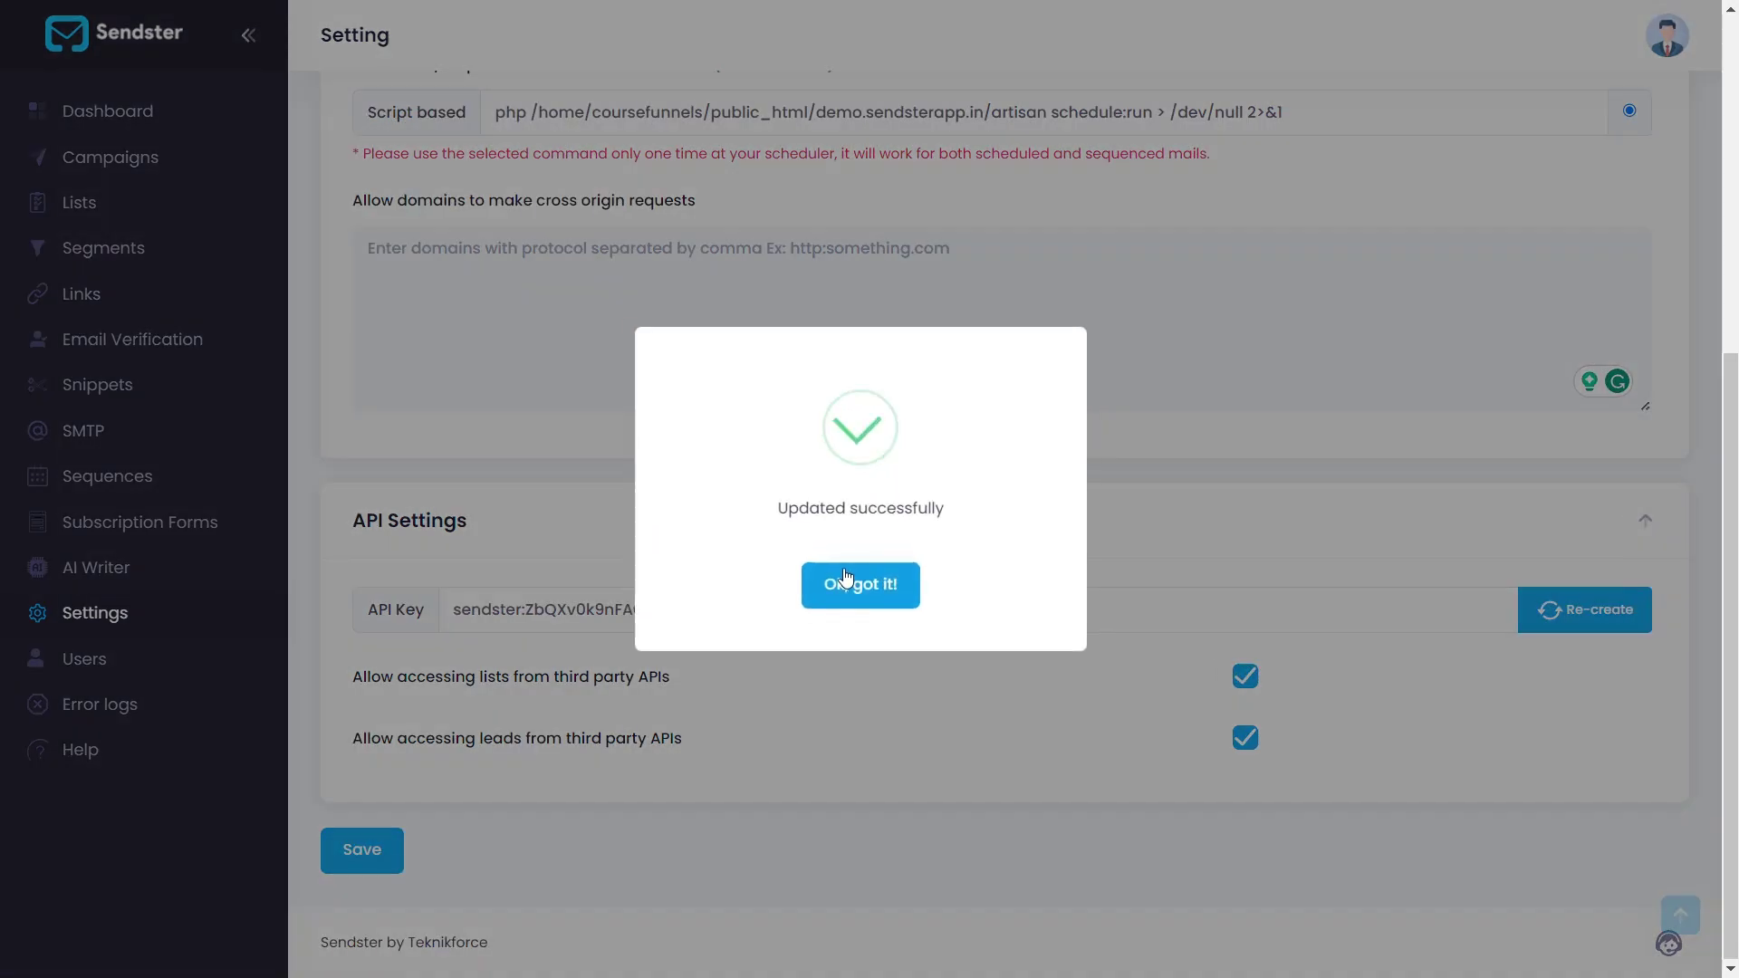
{"action": "left_click", "coordinate": [847, 581]}
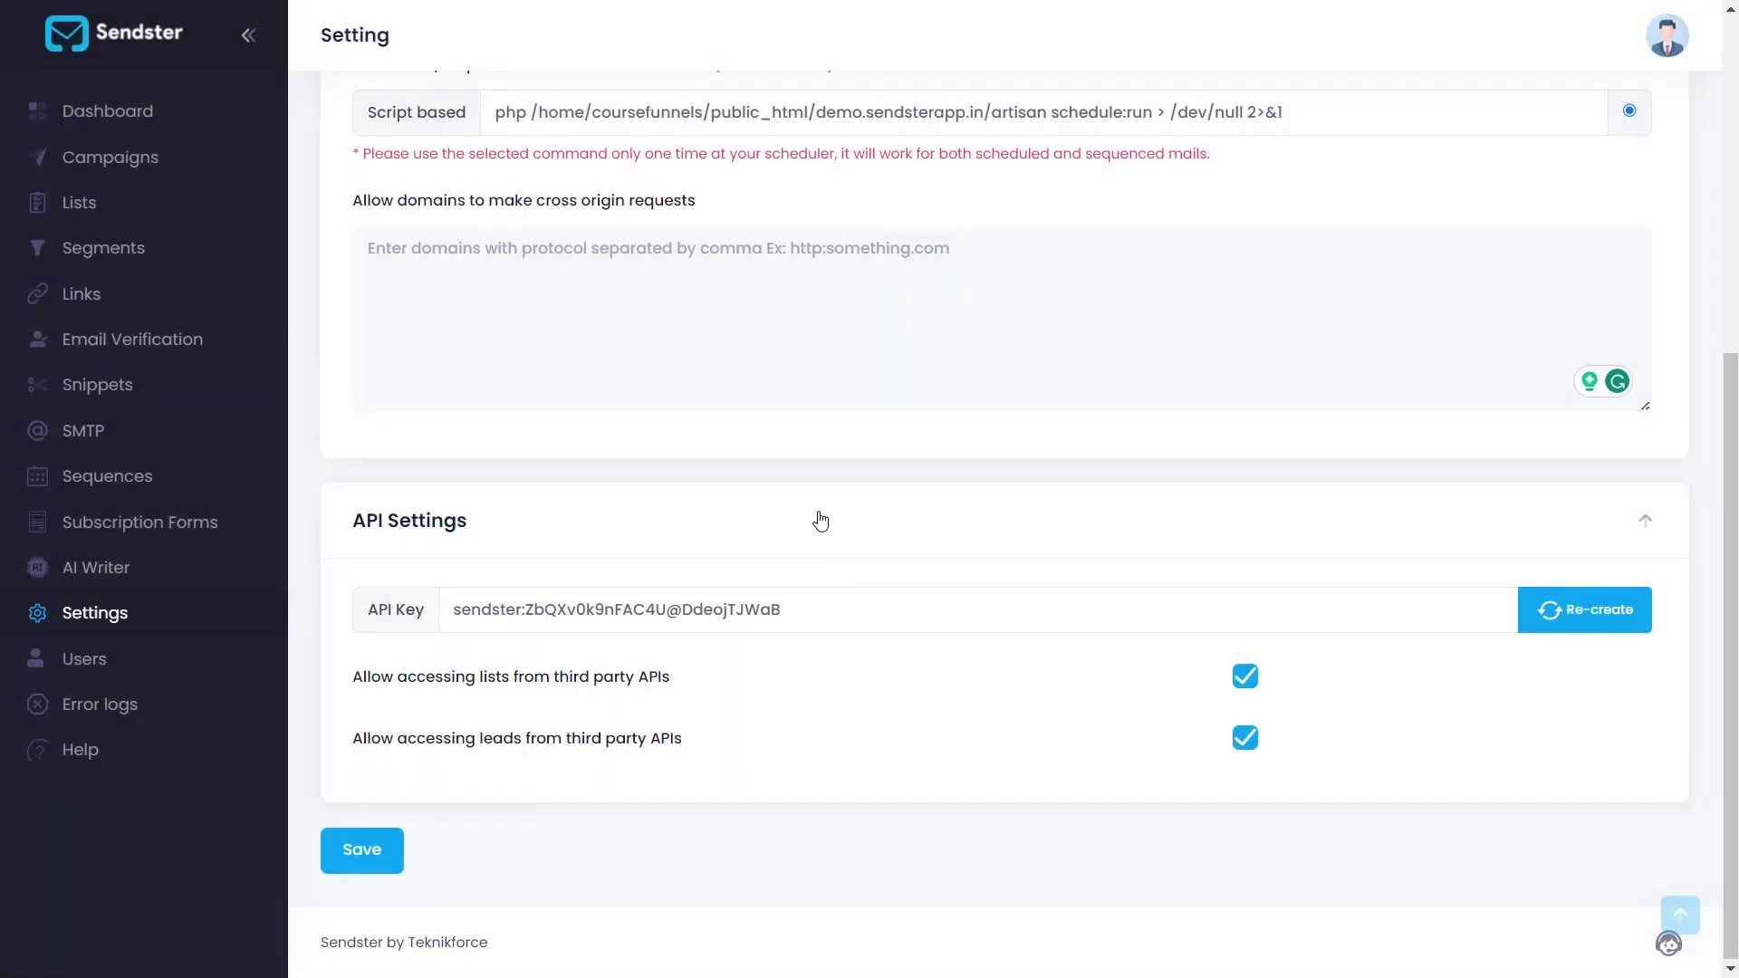
{"action": "scroll", "coordinate": [820, 520], "scroll_direction": "up", "scroll_amount": 6}
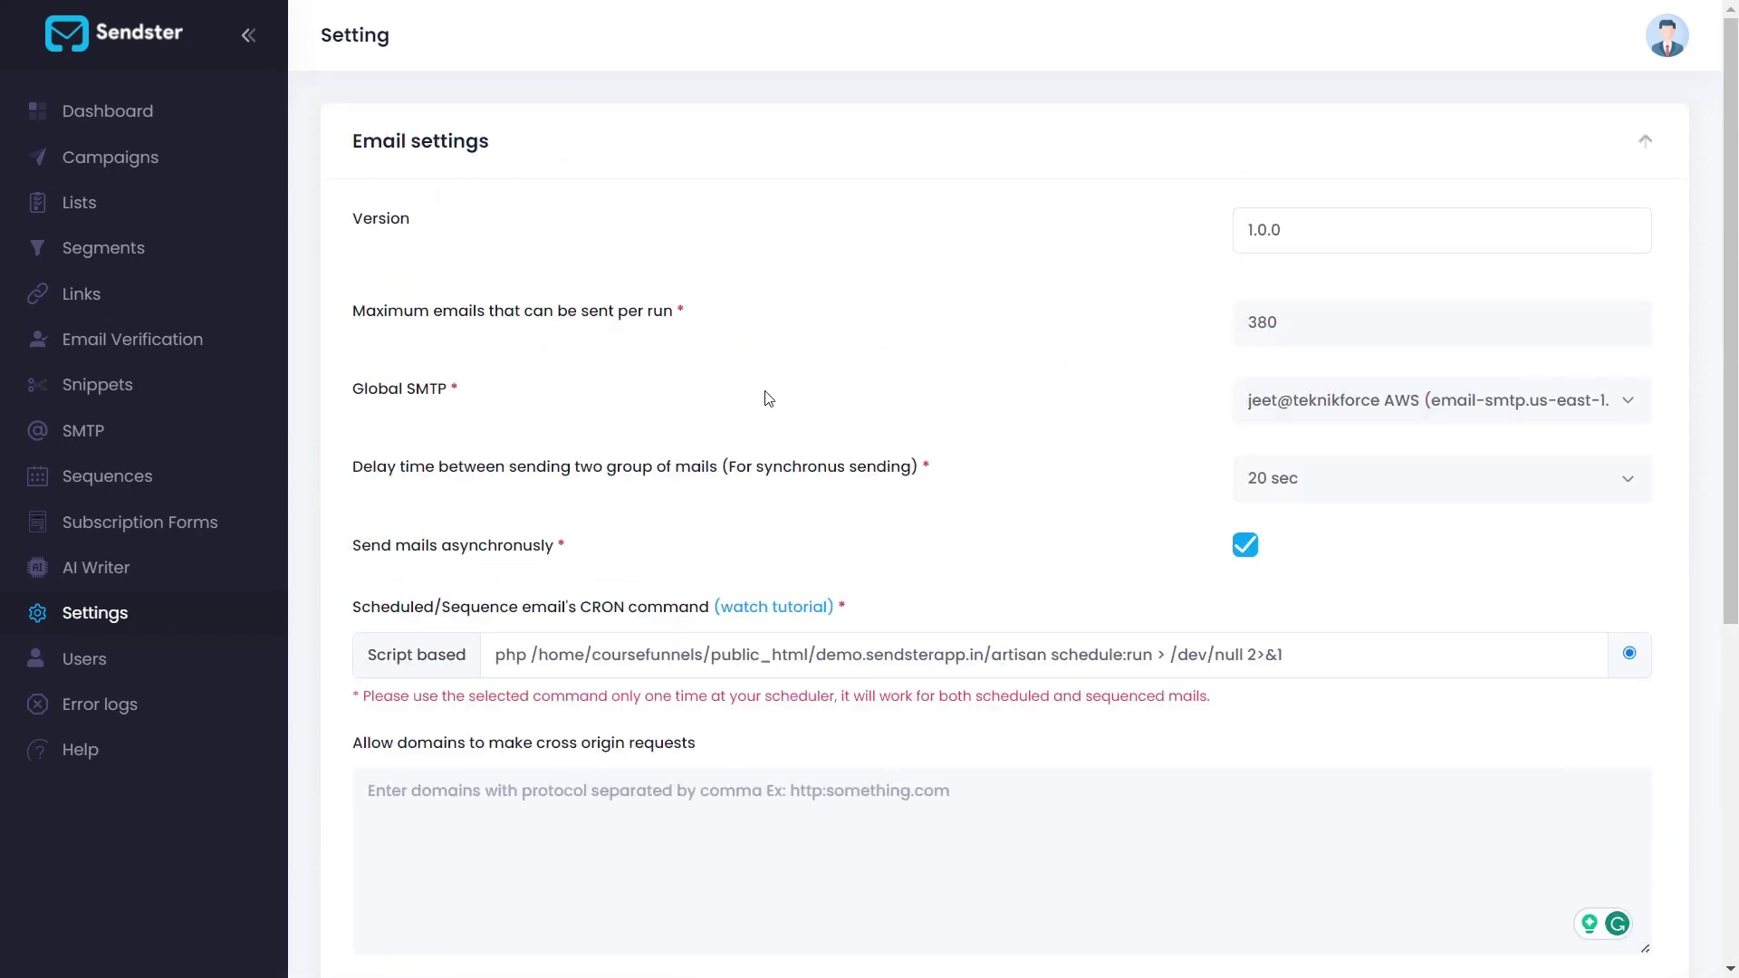